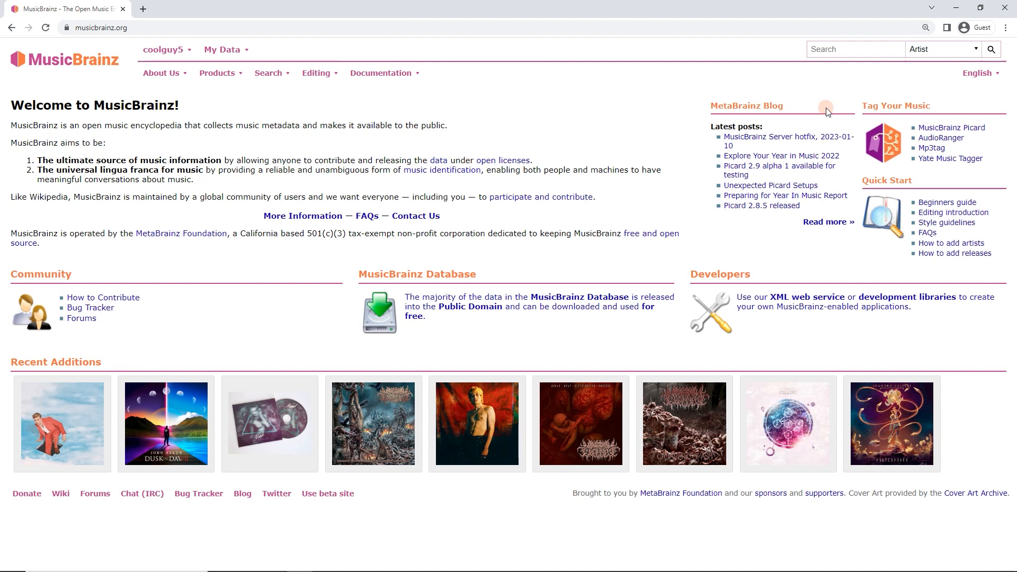
- Search the artists for "art of cheese" and open the New Zealand duo Th' Art of Cheese
left_click(830, 49)
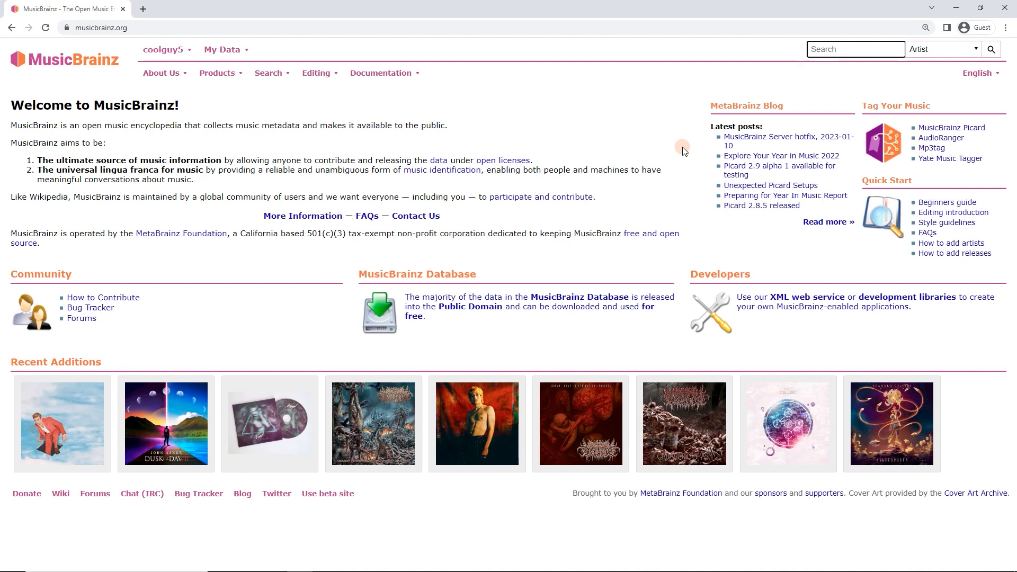
type("art of cheese")
key("Return")
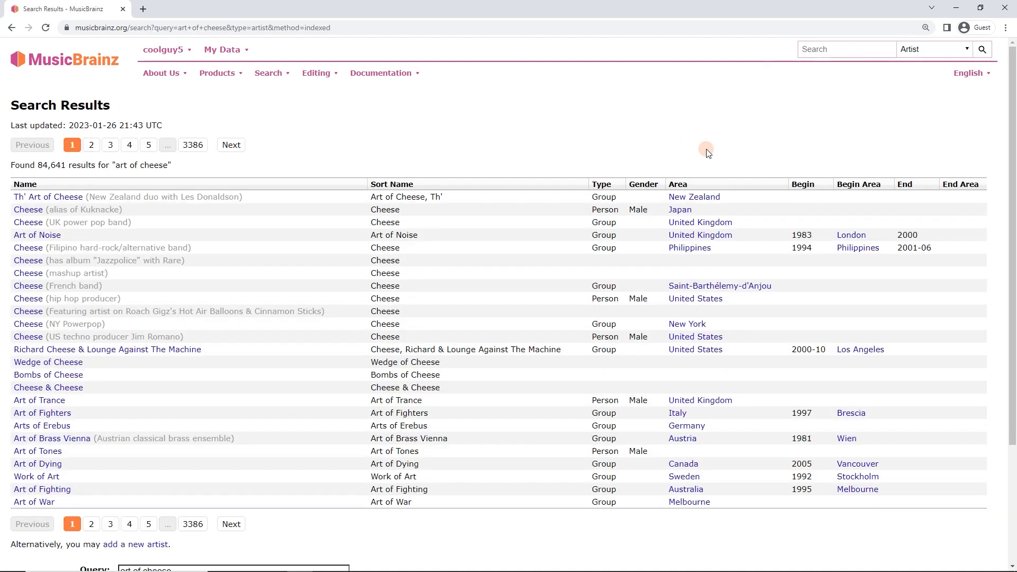
left_click(74, 198)
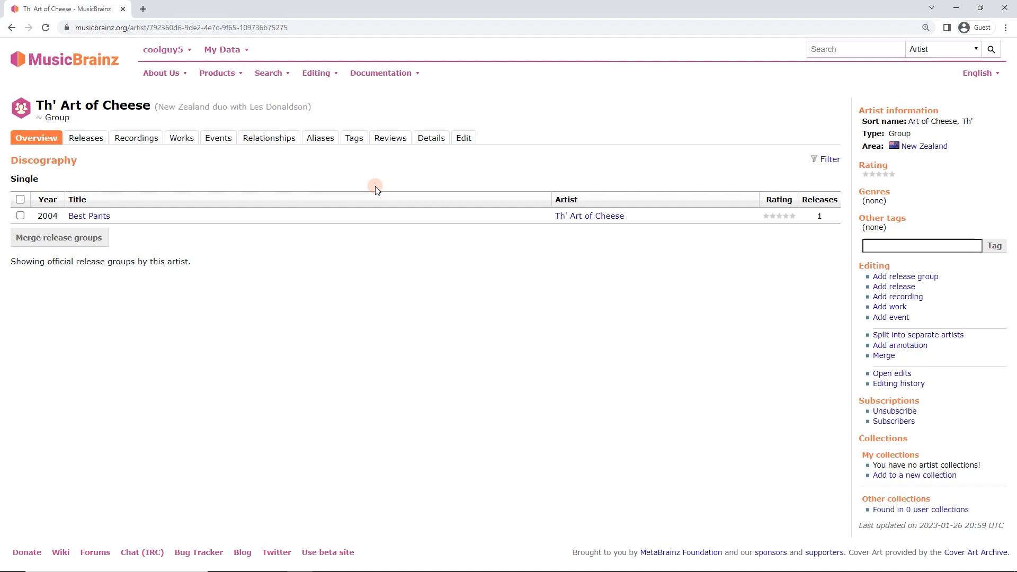
- Open the duo's details for editing and start adding a relationship to another artist
left_click(464, 139)
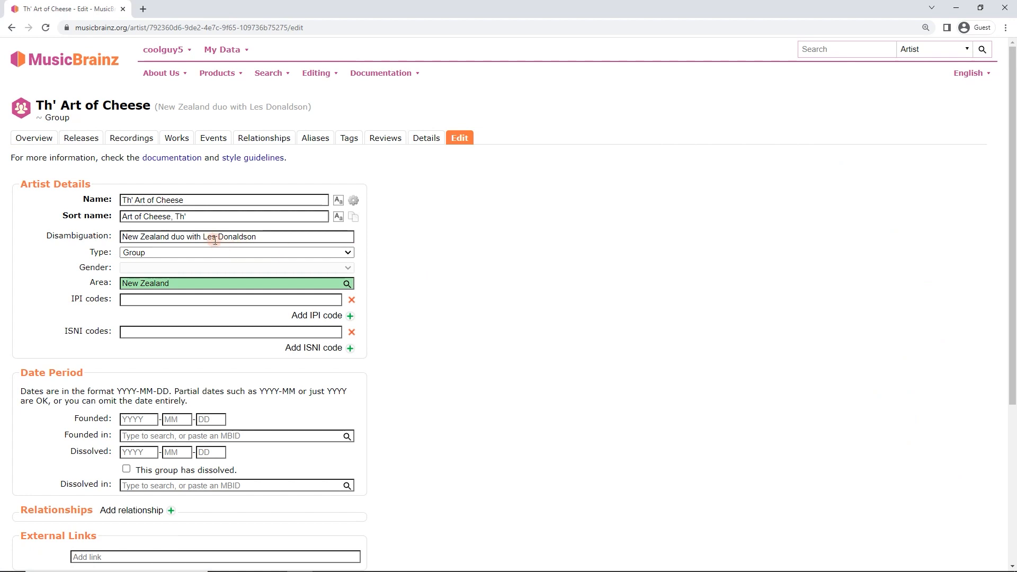
left_click_drag(203, 237, 257, 237)
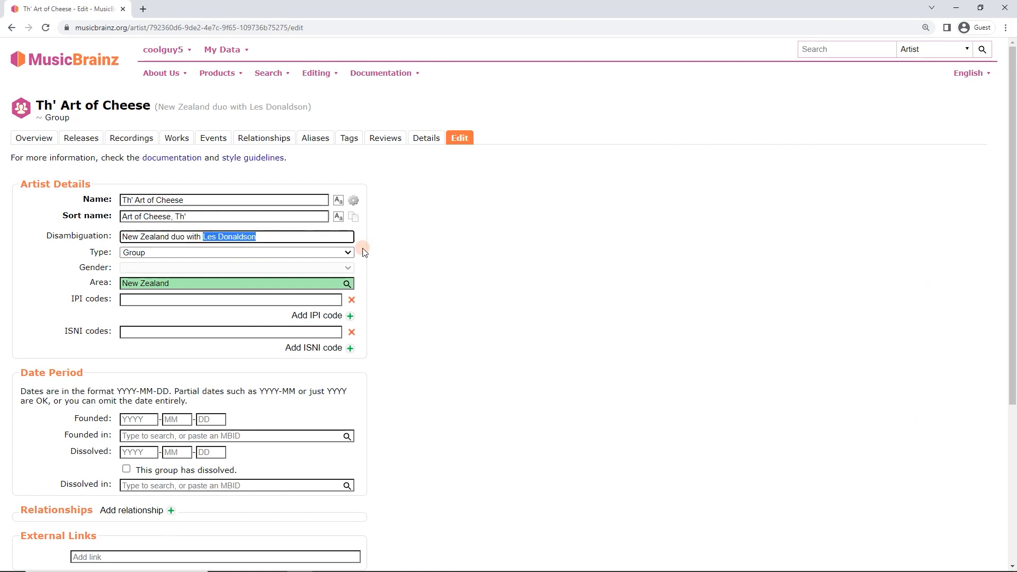
left_click(431, 261)
scroll(430, 312, "down", 1)
scroll(430, 313, "down", 2)
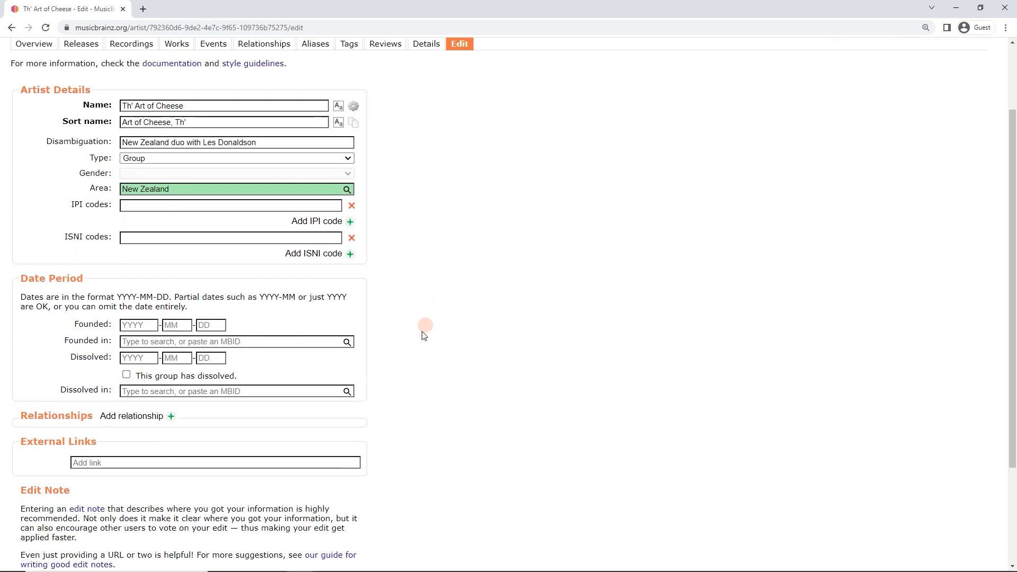
scroll(170, 420, "down", 2)
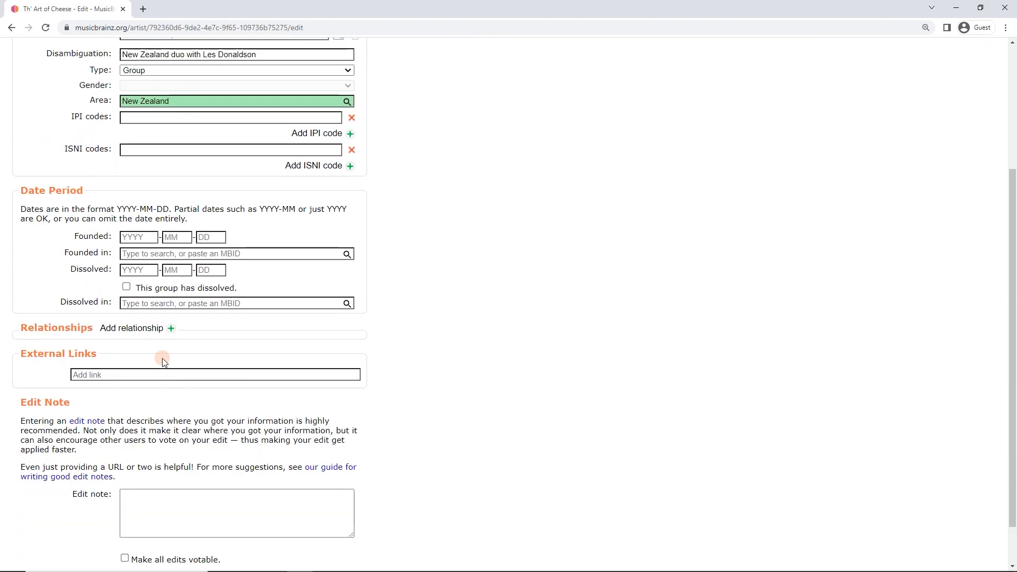
left_click(171, 330)
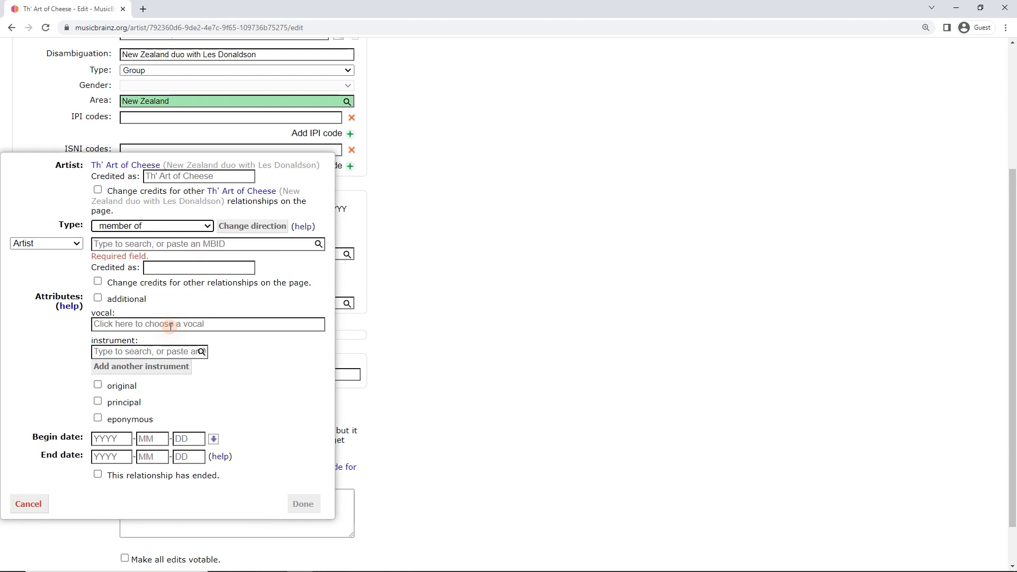
- Examine the available artist relationship types, leaving "member of" selected
left_click(172, 245)
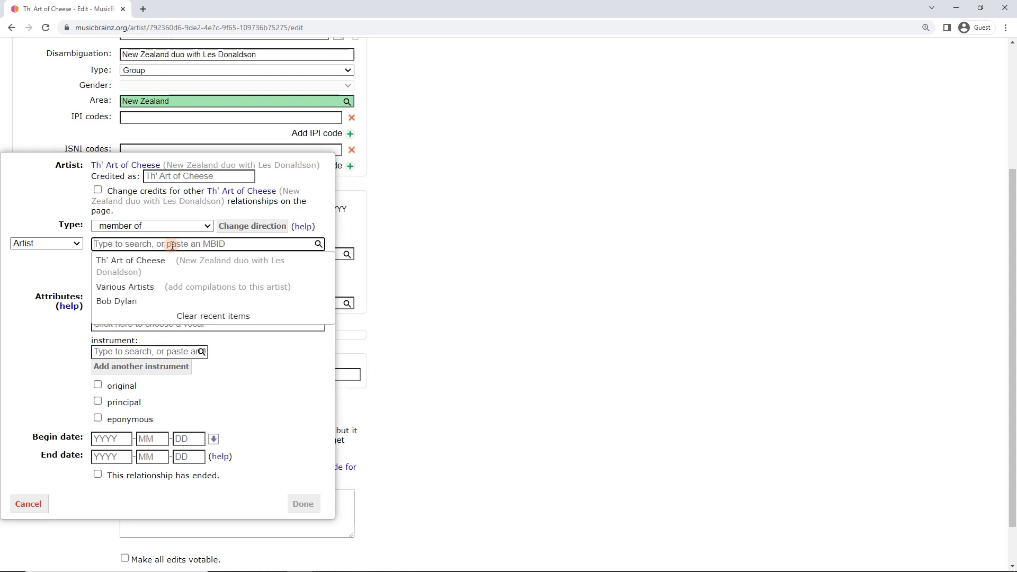
left_click(80, 207)
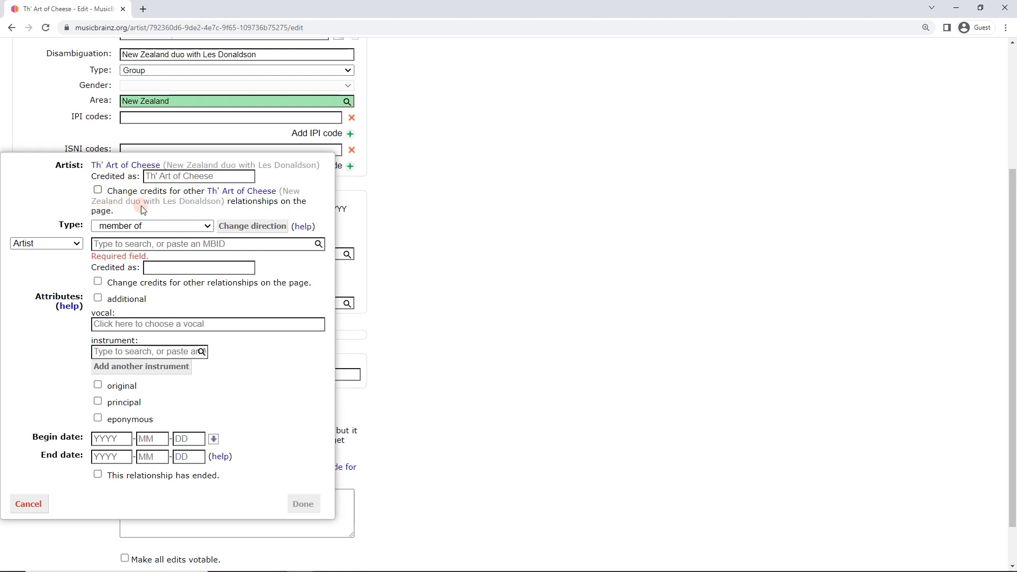
left_click(137, 227)
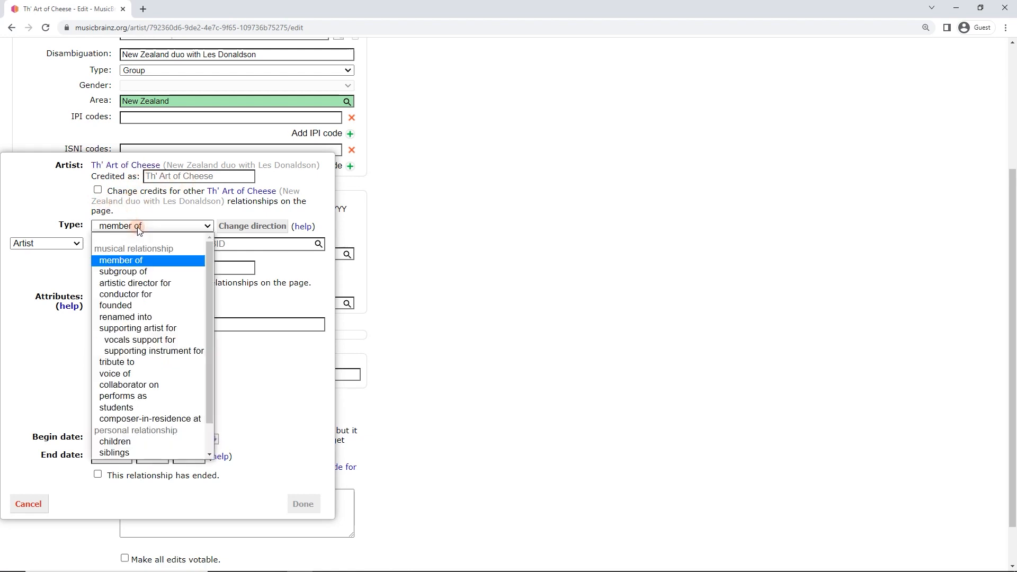
left_click(139, 227)
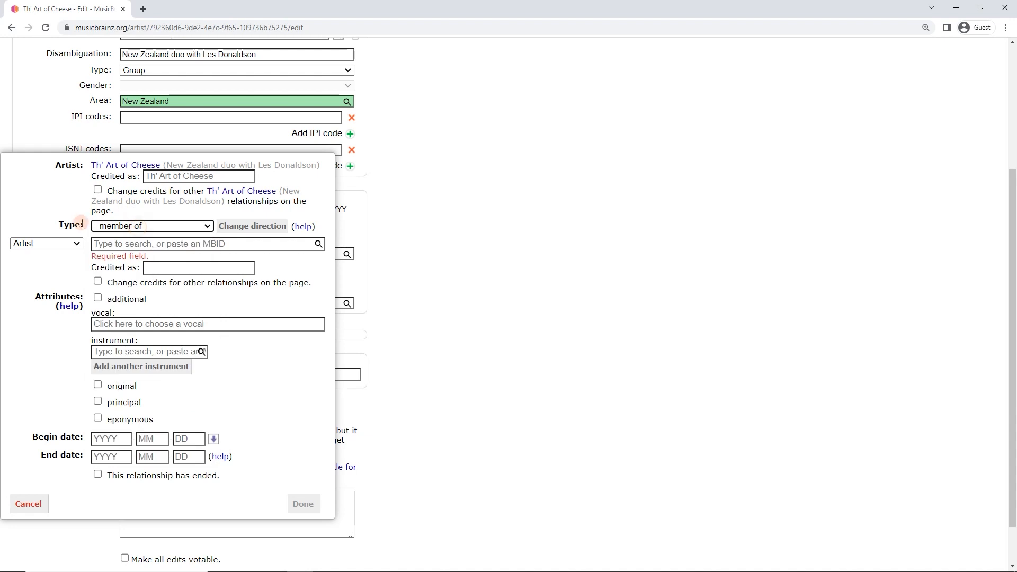
left_click(124, 228)
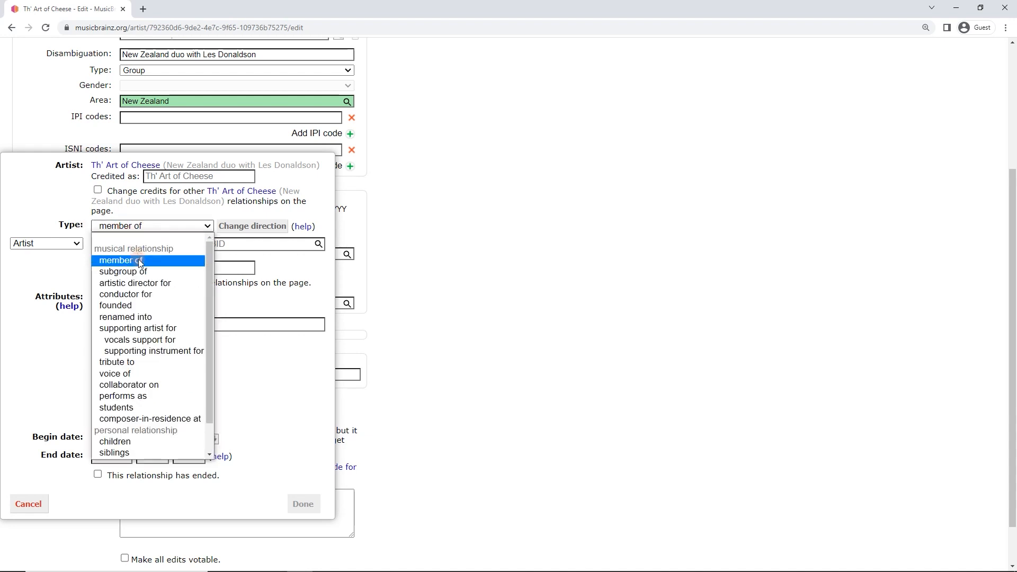
scroll(151, 408, "down", 1)
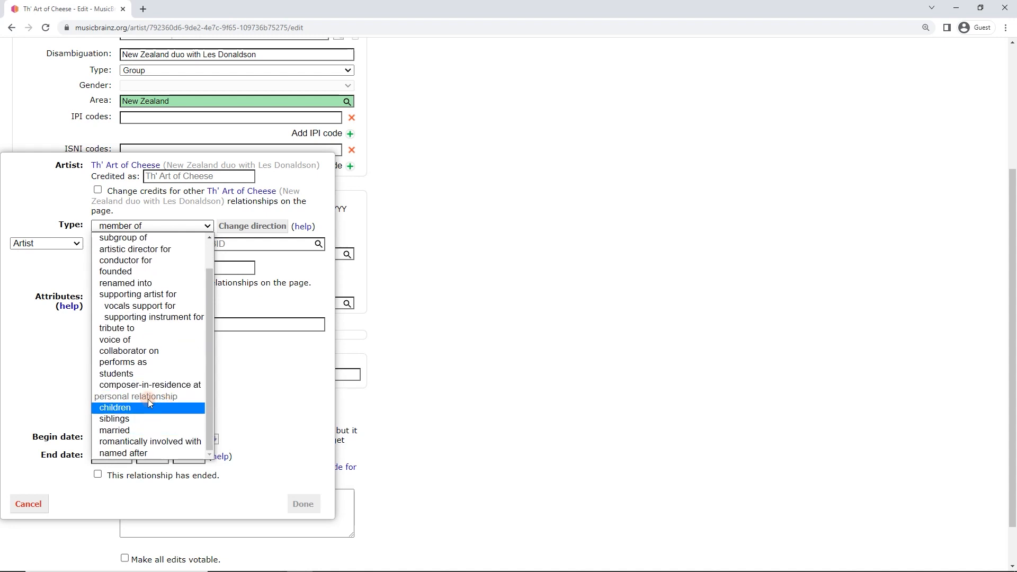
scroll(146, 352, "up", 1)
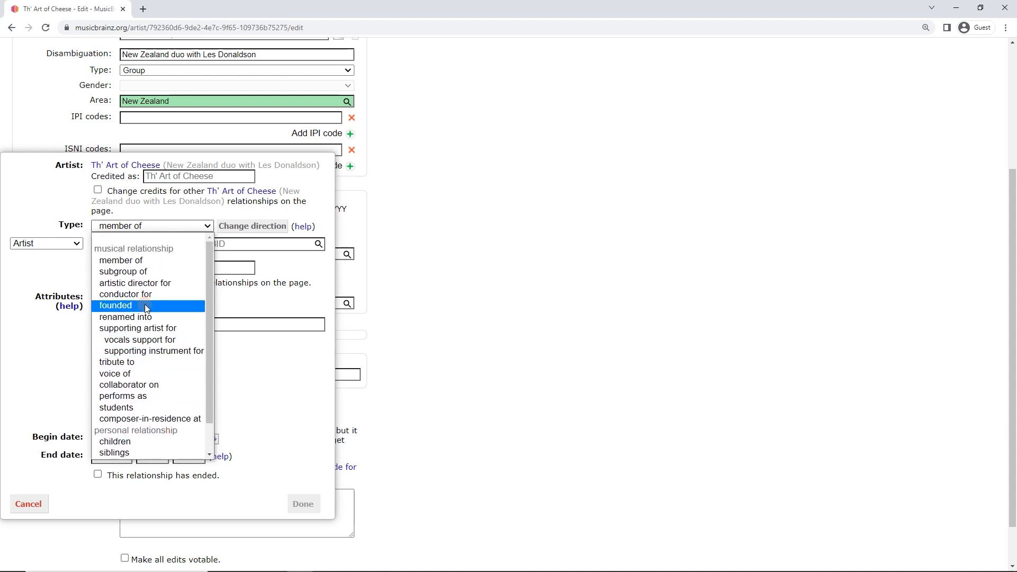
left_click(142, 264)
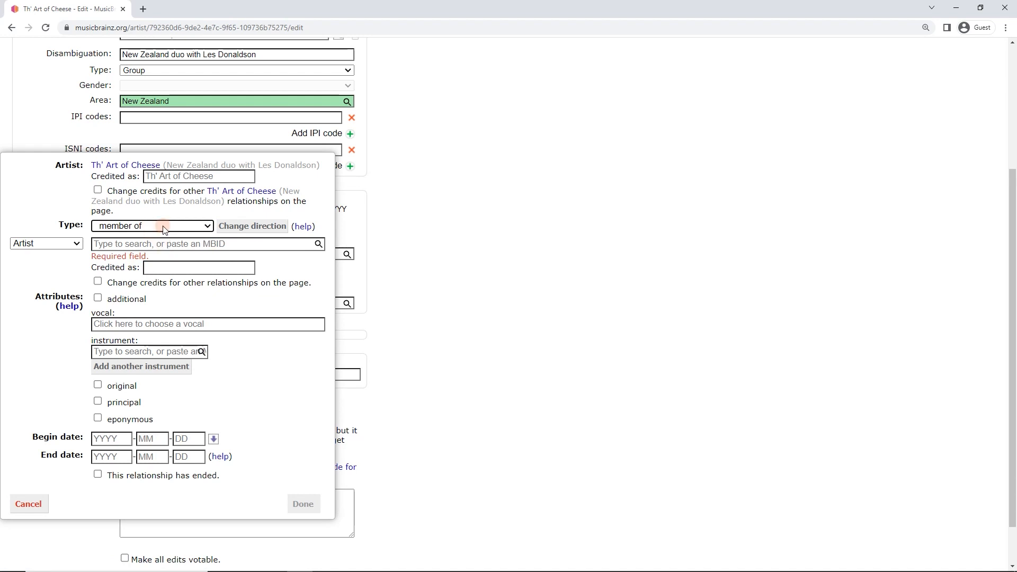
- Reverse the relationship's direction so that its type reads "members"
left_click(252, 228)
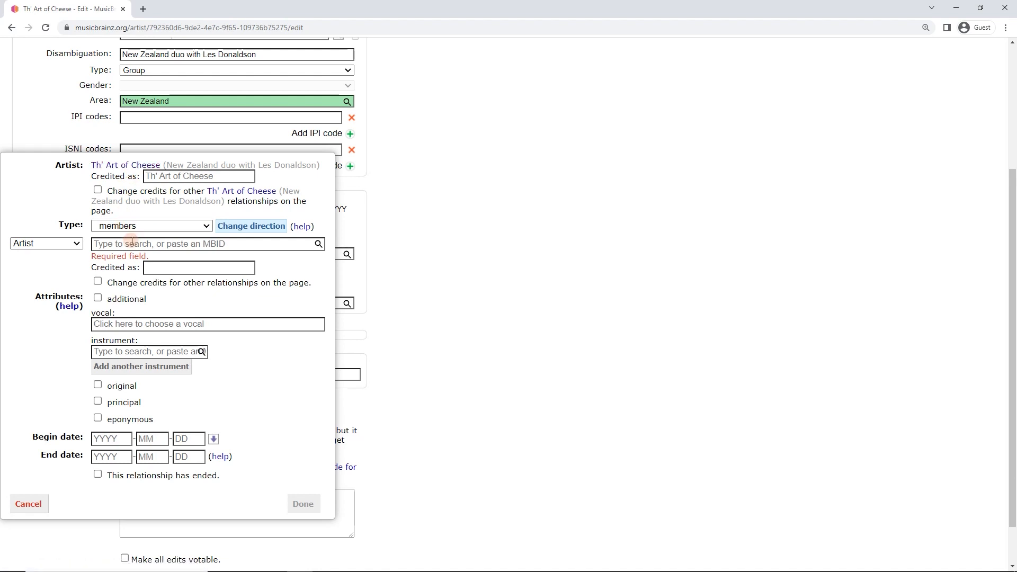
left_click(219, 227)
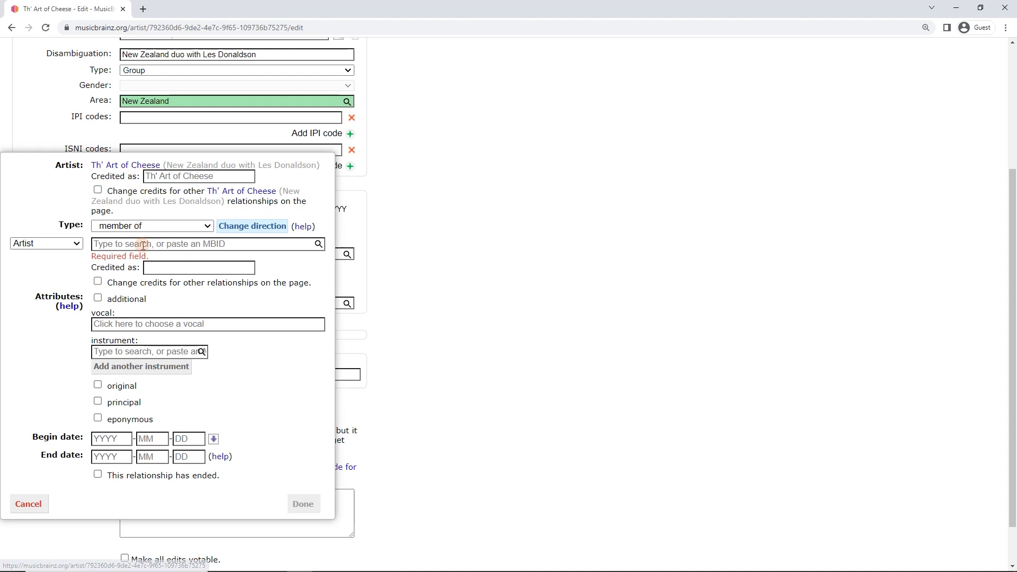
left_click(239, 227)
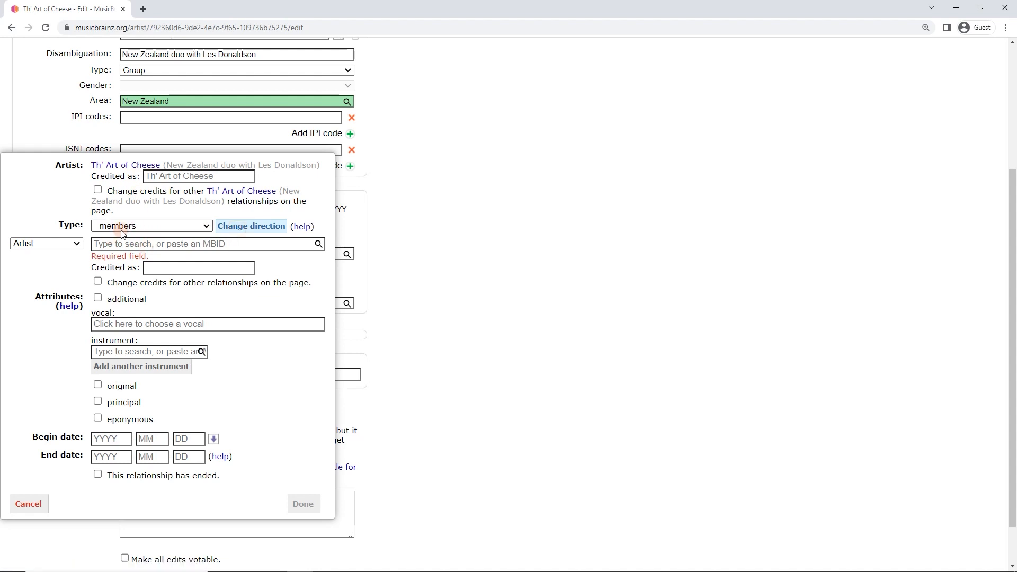
- Search for the duo member named in the disambiguation and start adding that person as a new artist
left_click(136, 244)
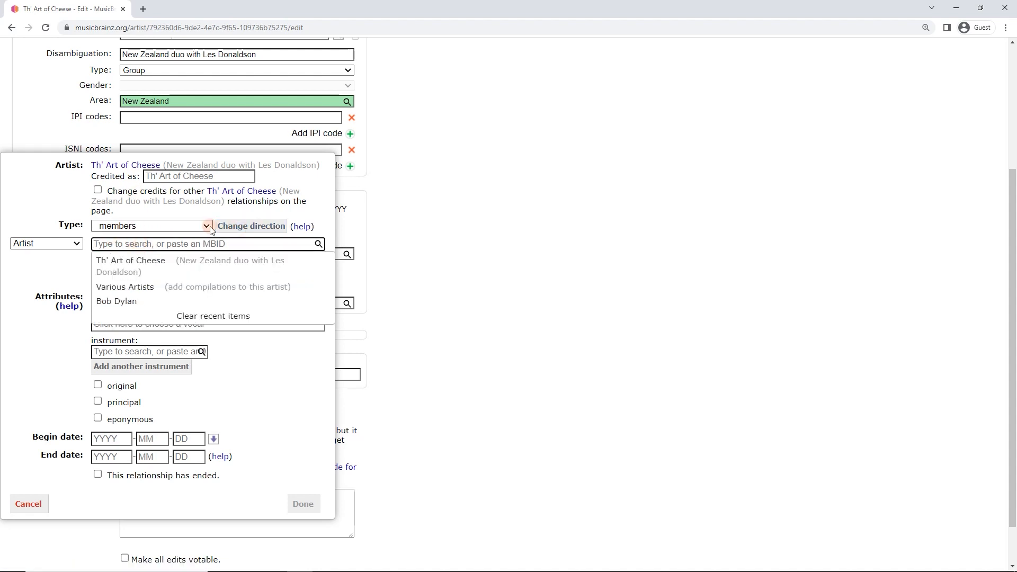
type("Les Donaldson")
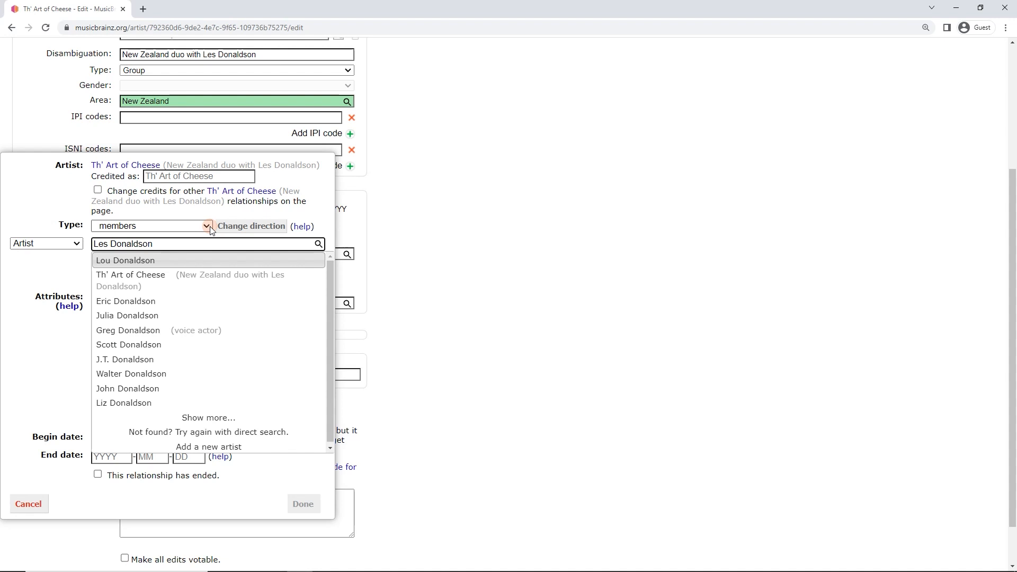
left_click(231, 445)
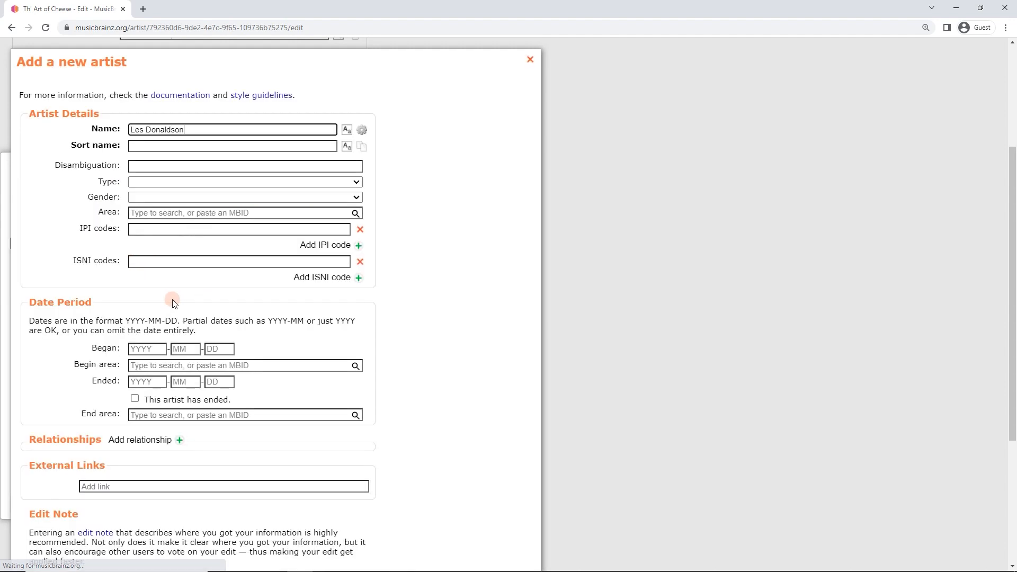
- Guess the new artist's sort name from the name and set the disambiguation to "New Zealand musician"
left_click(348, 148)
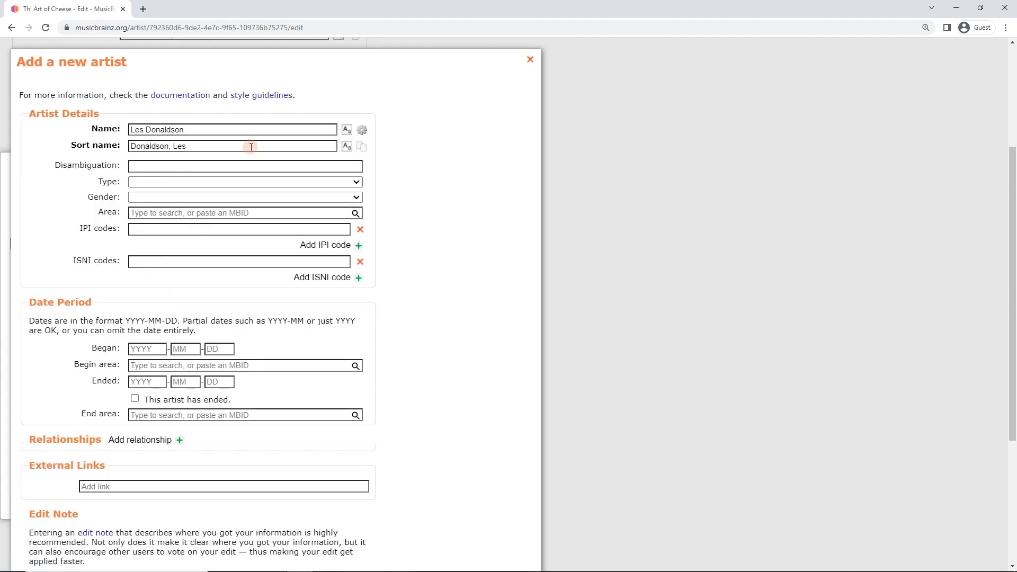
left_click(198, 163)
type("New Zealand")
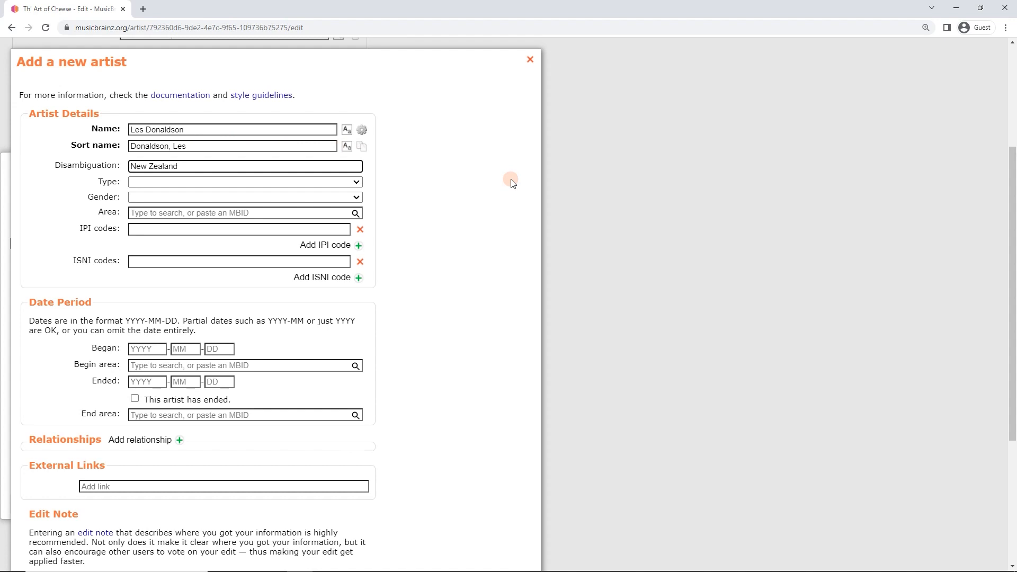
type("musician")
- Set the new artist's type to Person and the area to New Zealand
left_click(158, 182)
left_click(155, 210)
left_click(155, 211)
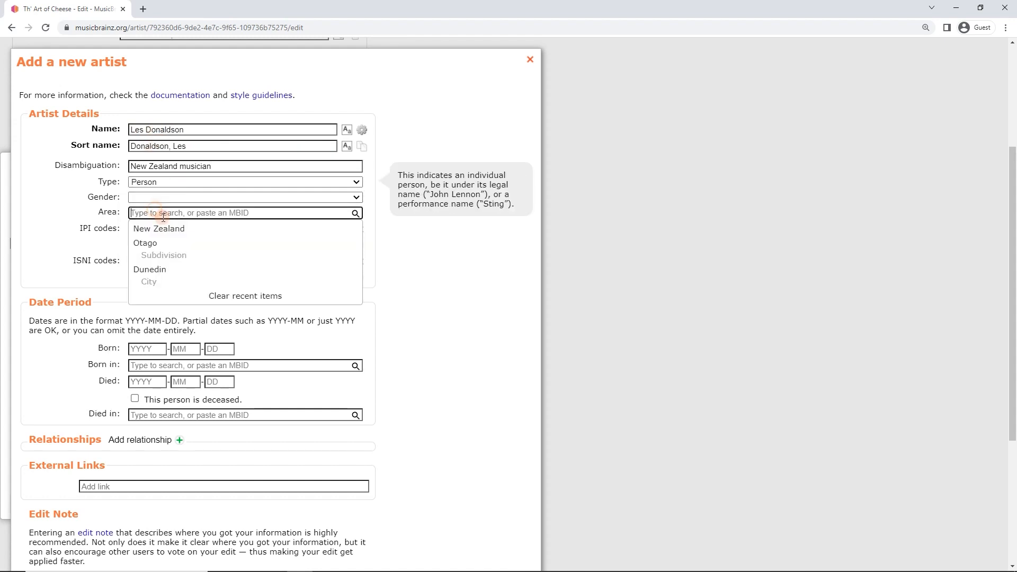
left_click(168, 228)
- Add the edit note "from CD in hand" and submit the new artist
scroll(416, 385, "down", 1)
scroll(415, 383, "down", 4)
scroll(125, 352, "up", 2)
scroll(144, 396, "down", 2)
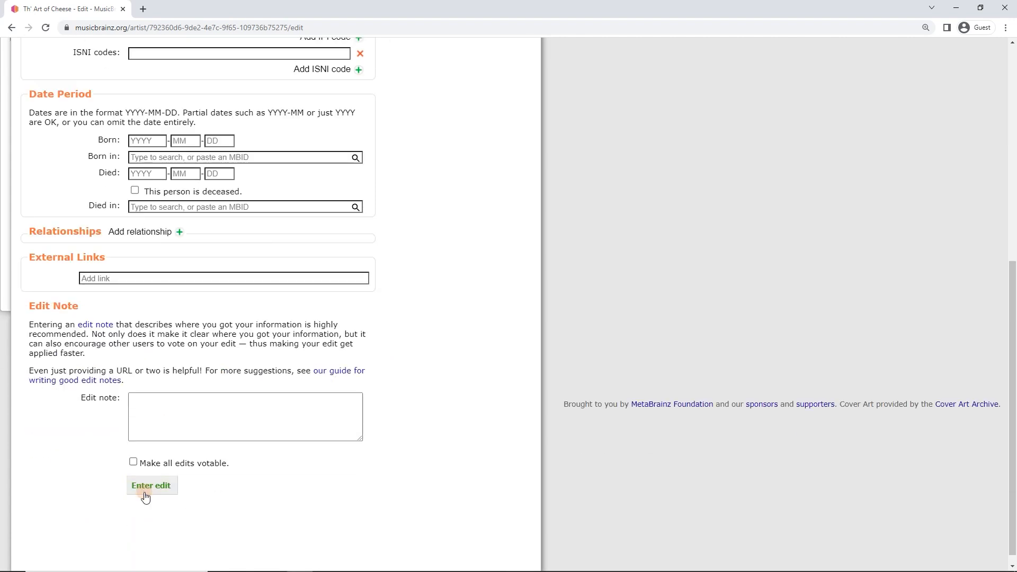
left_click(174, 433)
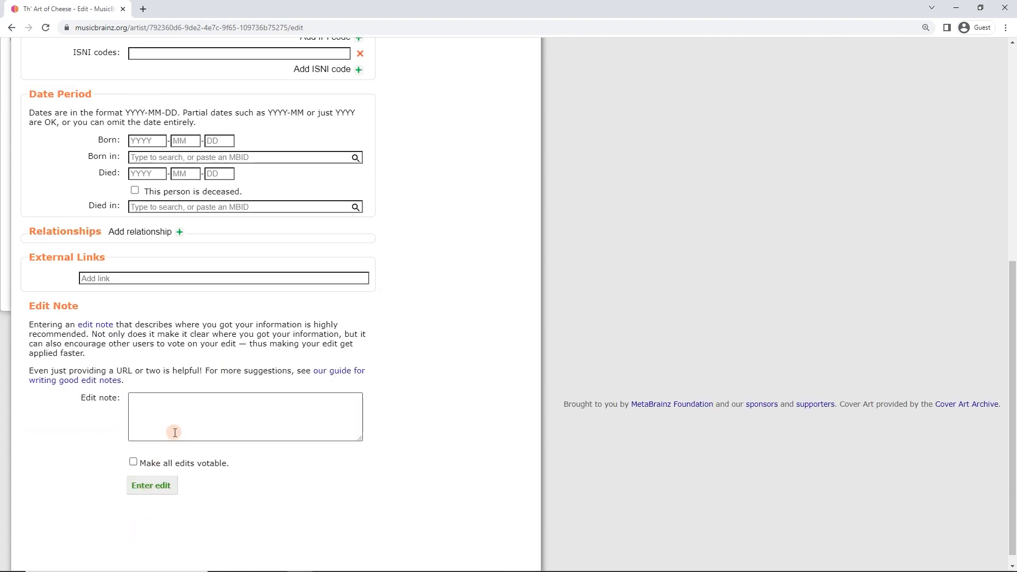
left_click(180, 427)
type("from CD in hand")
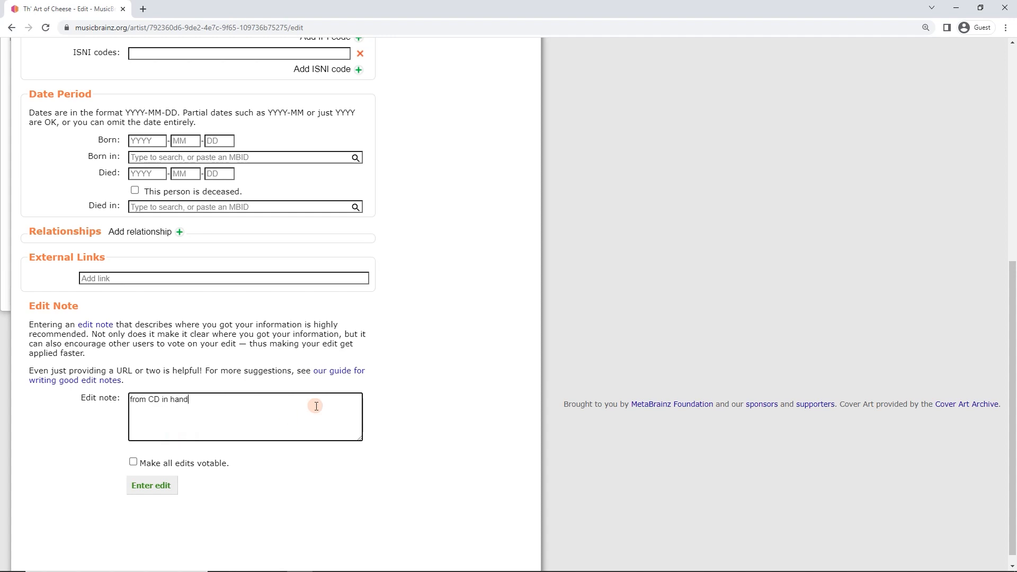
left_click(163, 497)
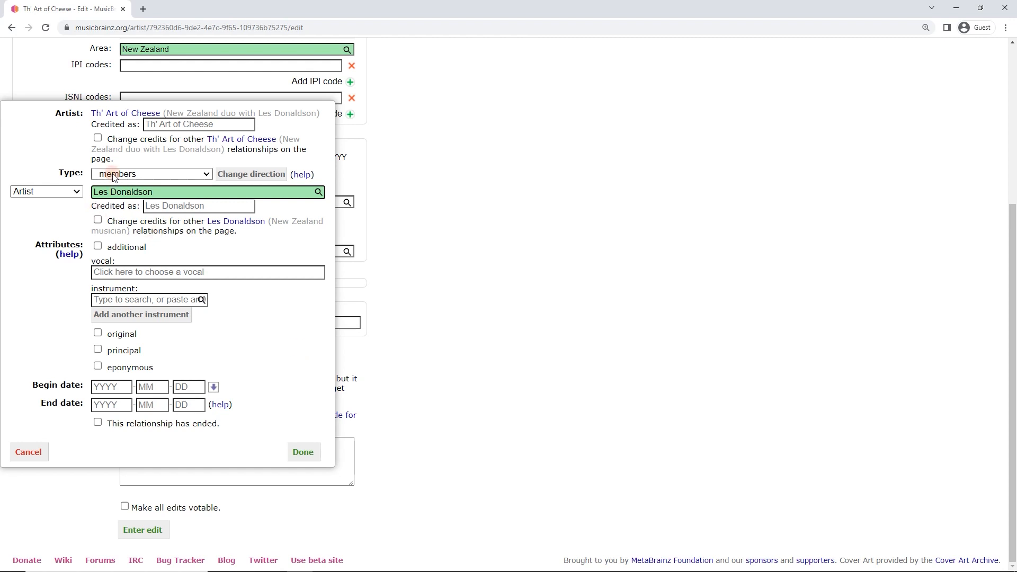
- Try crediting the member as "Fancy Man" and clear that credited name again
left_click(153, 208)
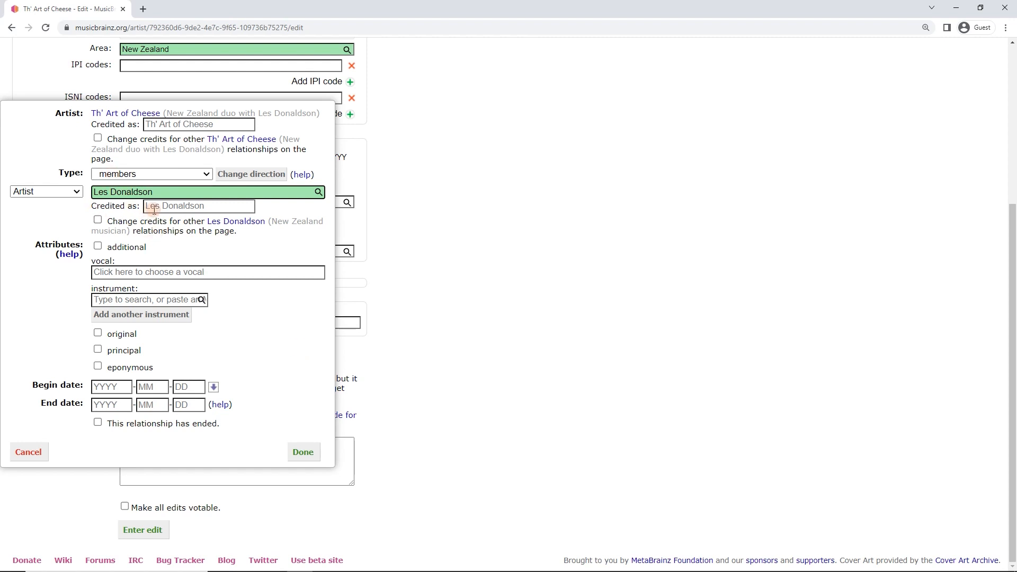
left_click(153, 209)
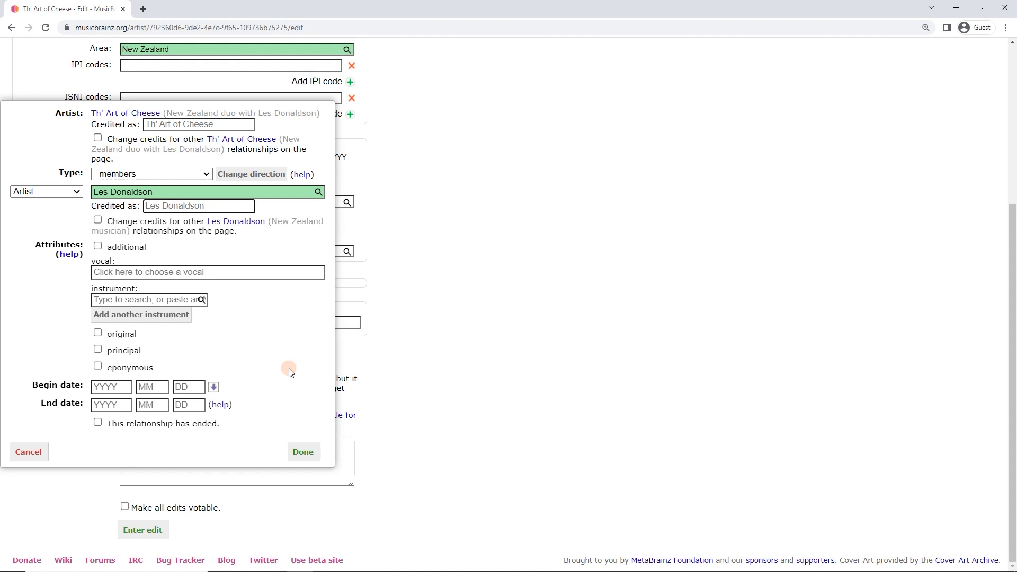
type("Fancy Man")
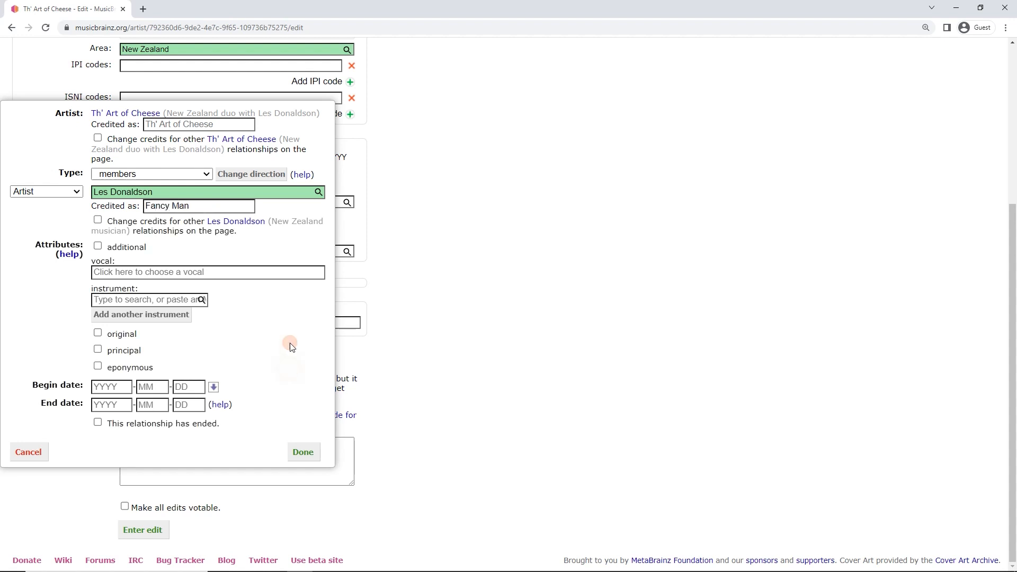
left_click(196, 208)
left_click_drag(196, 208, 140, 205)
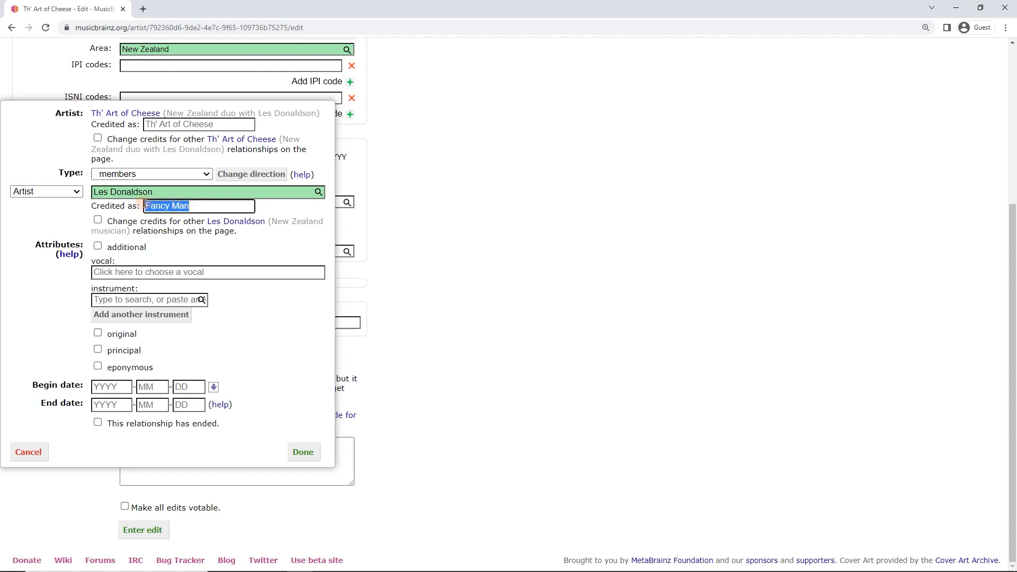
key("BackSpace")
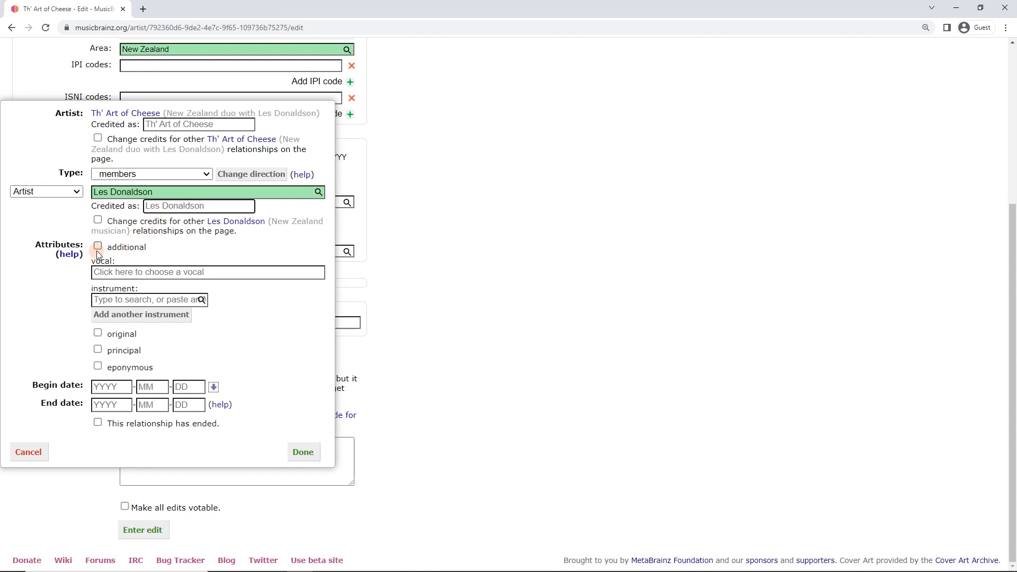
left_click(81, 245)
key("alt+Tab")
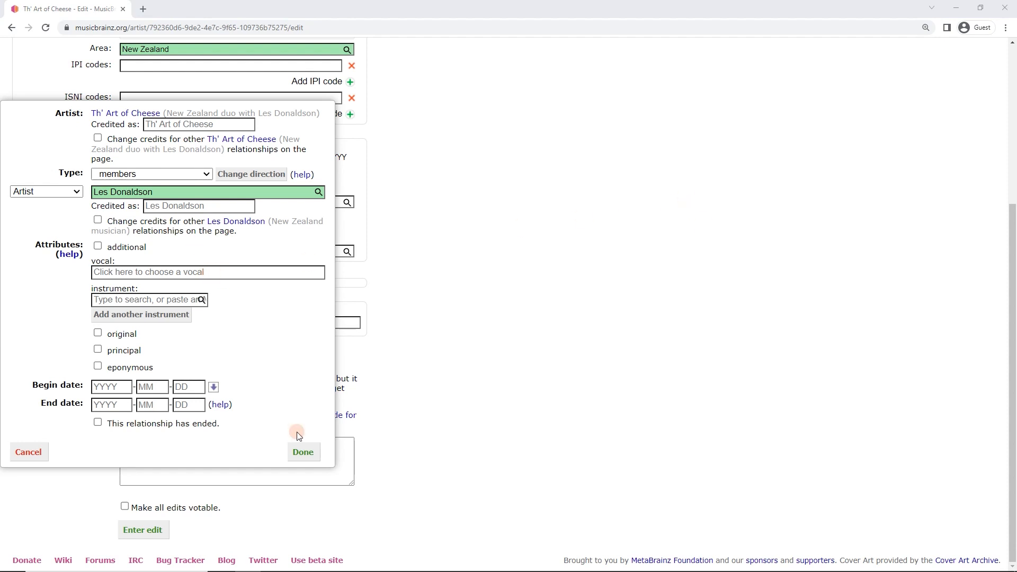
- Add lead vocals as the member's vocal attribute, leaving the additional attribute off
left_click(303, 455)
left_click(138, 270)
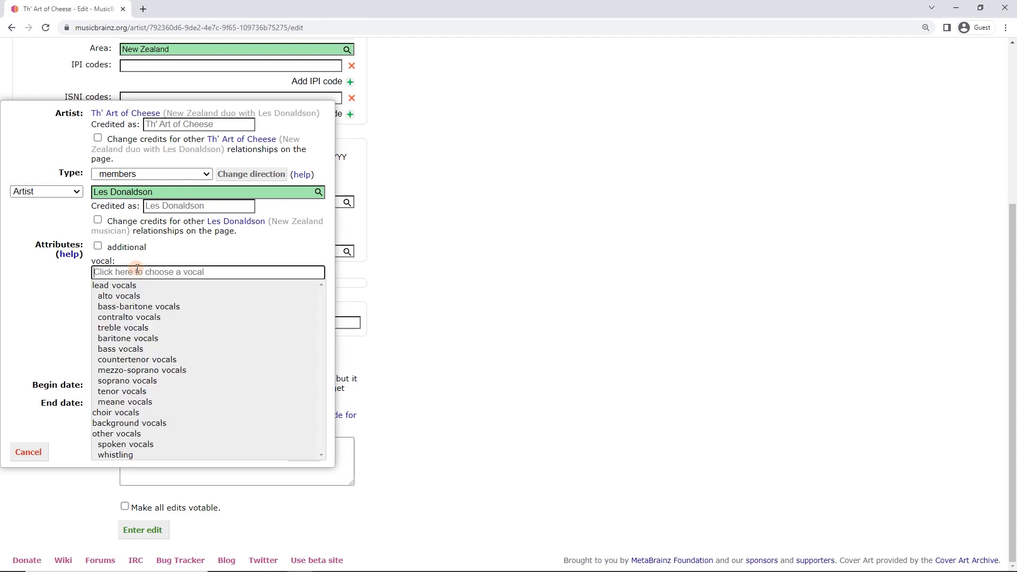
left_click(143, 289)
left_click(97, 246)
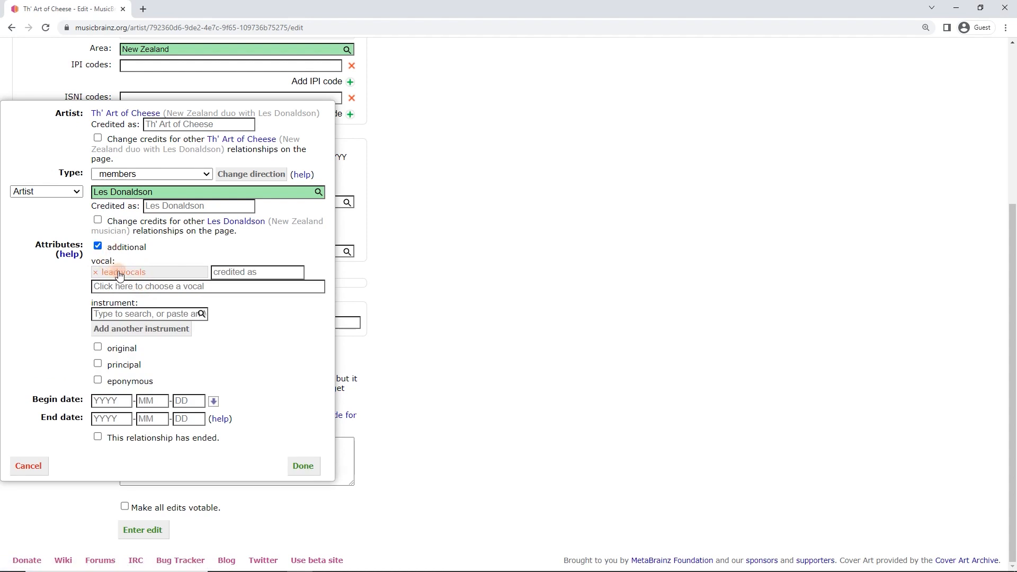
left_click(143, 247)
- Try crediting the lead vocals as "chorus vocal" and clear that credit again
left_click(246, 273)
type("c")
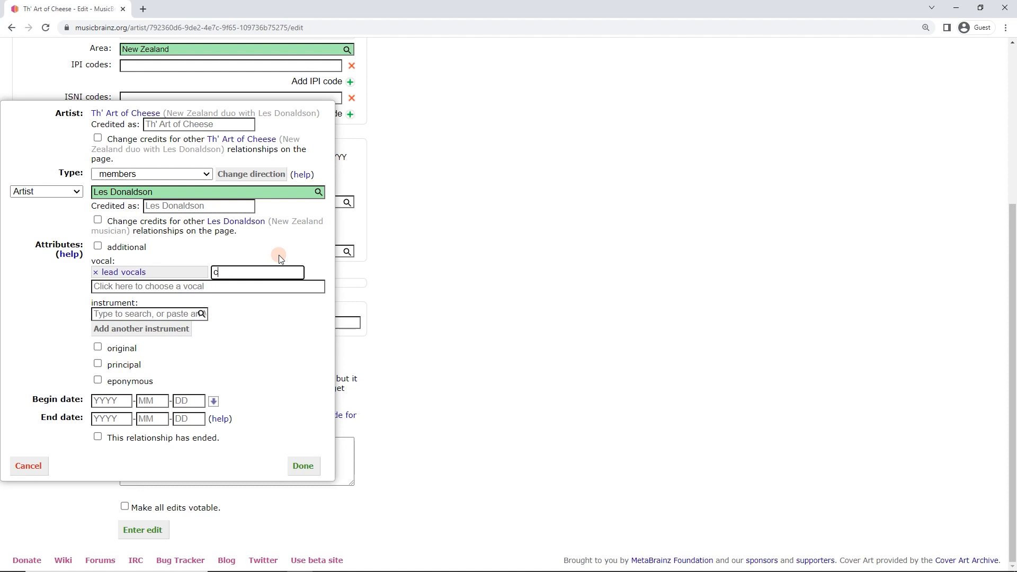
type("horus vocal")
left_click_drag(281, 277, 159, 278)
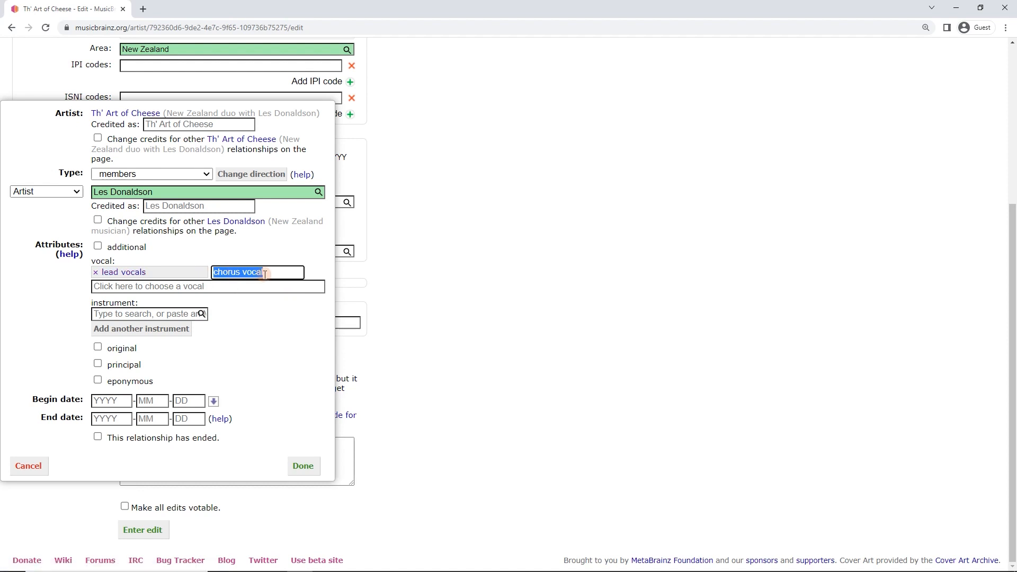
key("BackSpace")
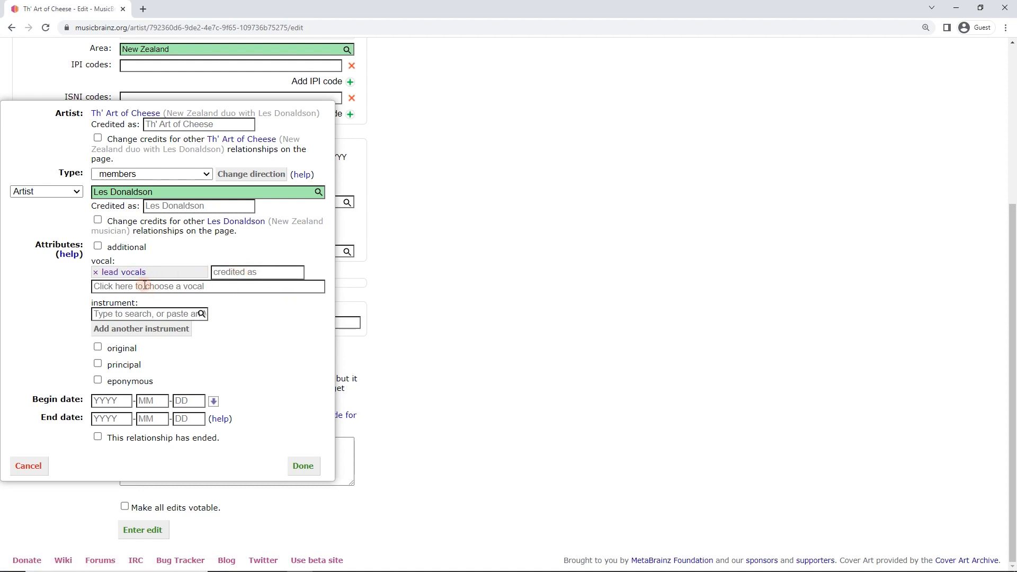
- Add bass guitar and drums (drum set) as the member's instruments
left_click(127, 310)
type("bass")
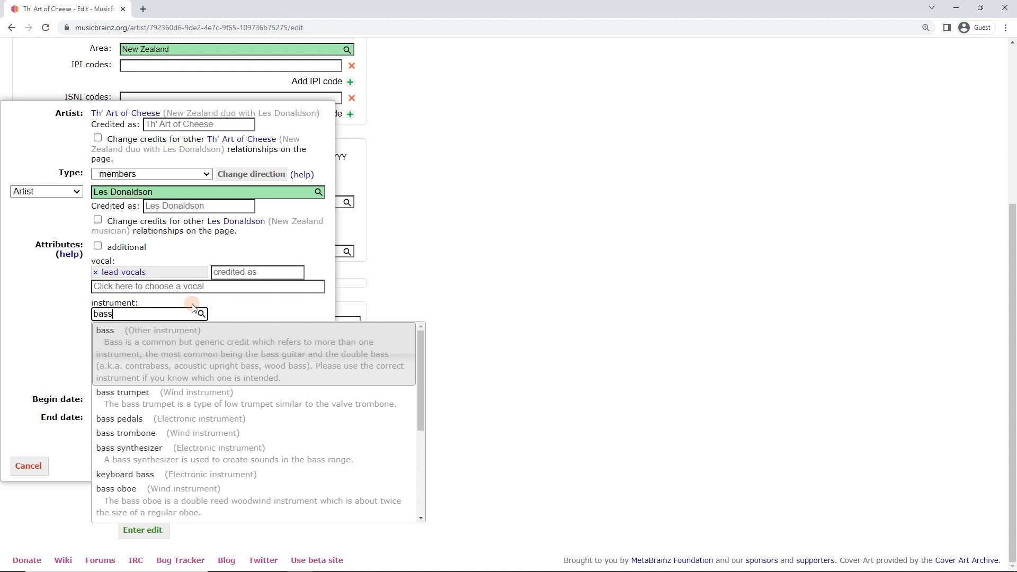
type(" guitar")
left_click(176, 337)
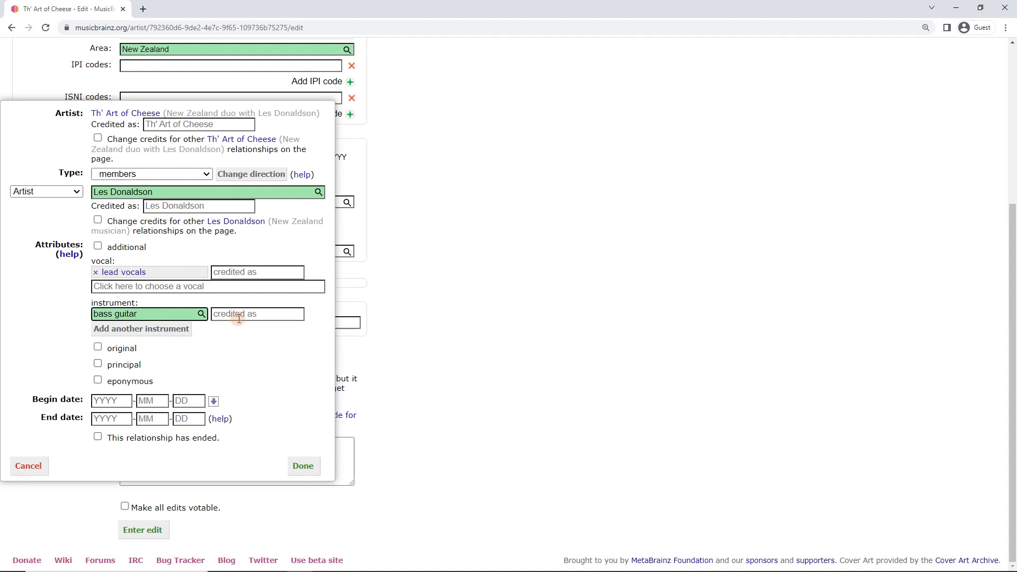
left_click(139, 314)
left_click(166, 332)
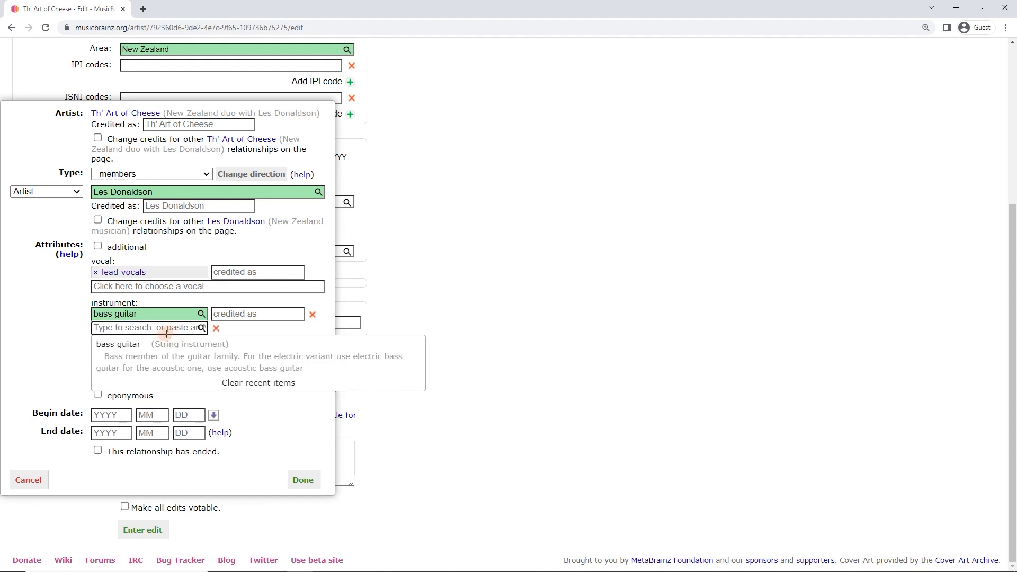
type("drum")
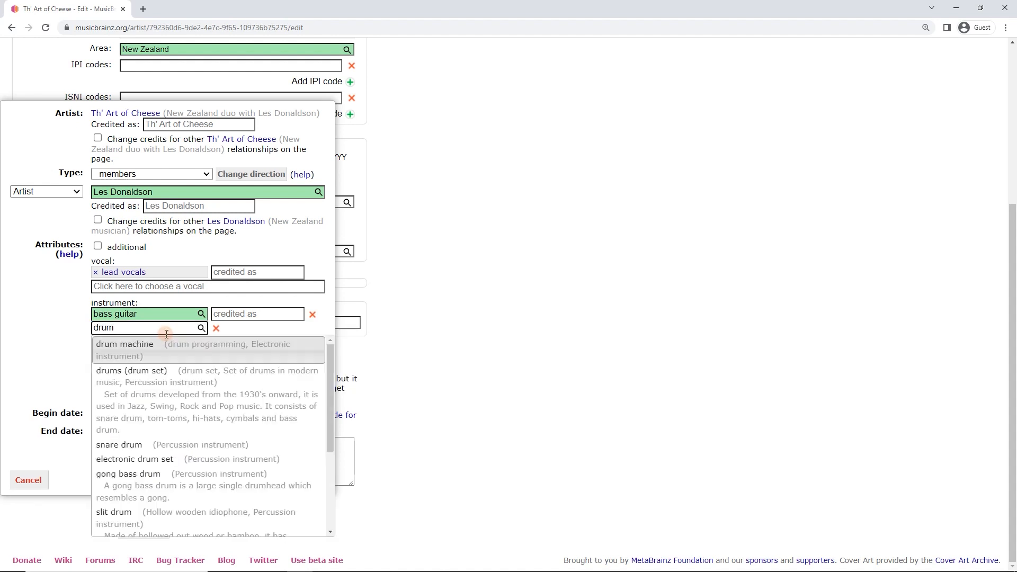
left_click(240, 377)
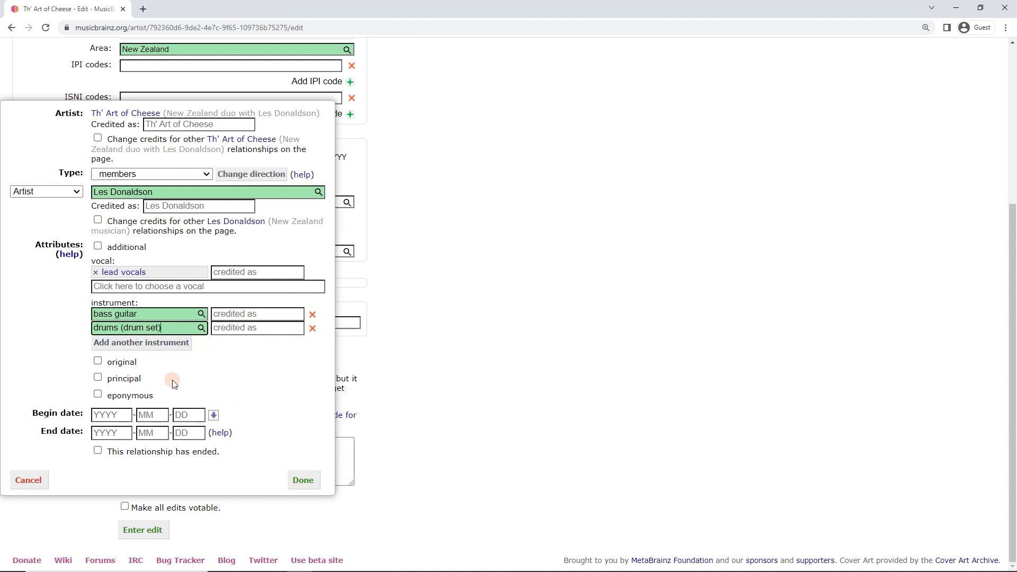
- Mark the member as original, leave the begin and end dates empty, and confirm the relationship
left_click(130, 364)
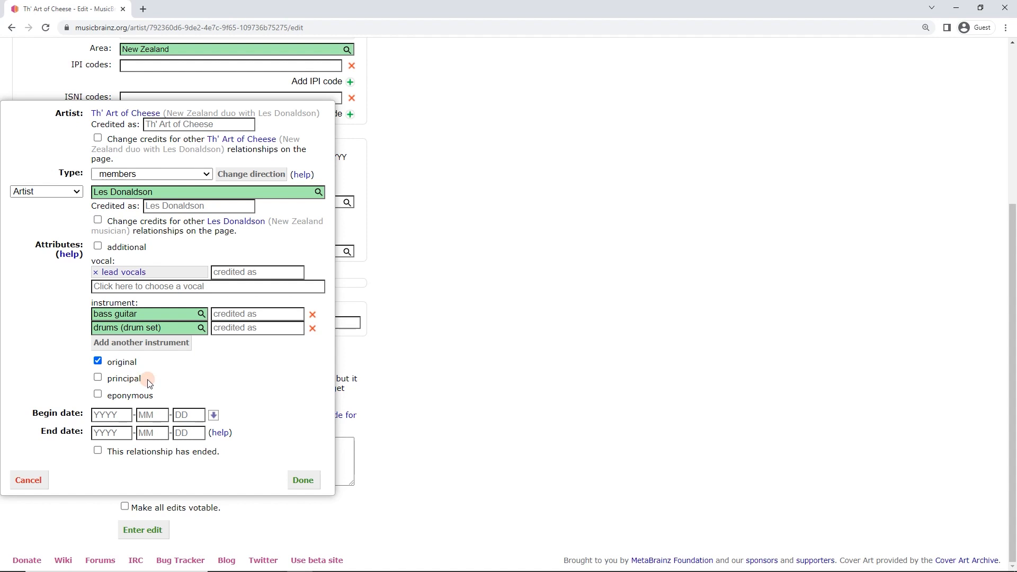
left_click(120, 415)
left_click(125, 432)
left_click(273, 405)
left_click(114, 415)
left_click(301, 480)
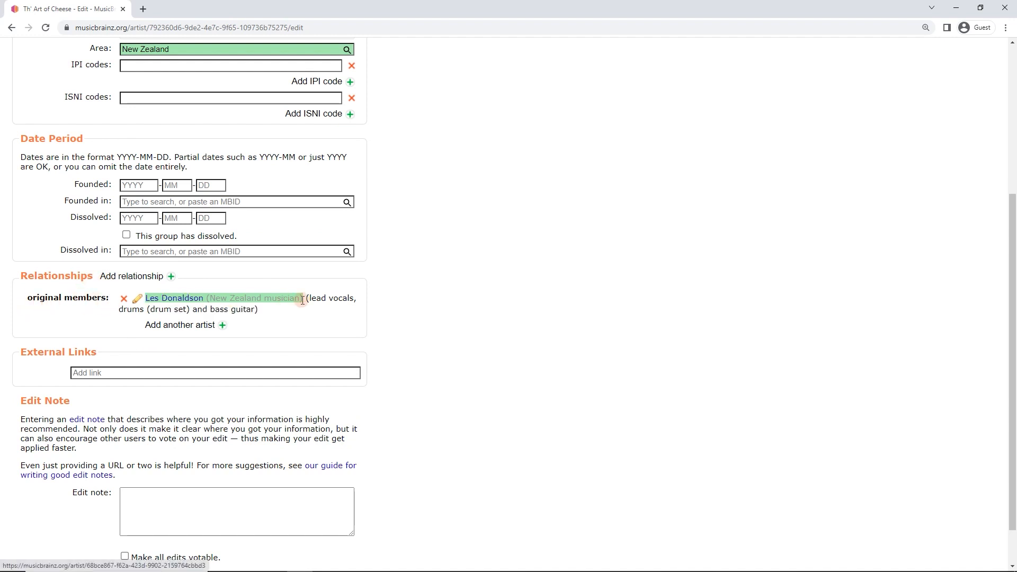
- Start another member relationship, search for the artist "Zippy" and open the form for adding a new artist
left_click(221, 330)
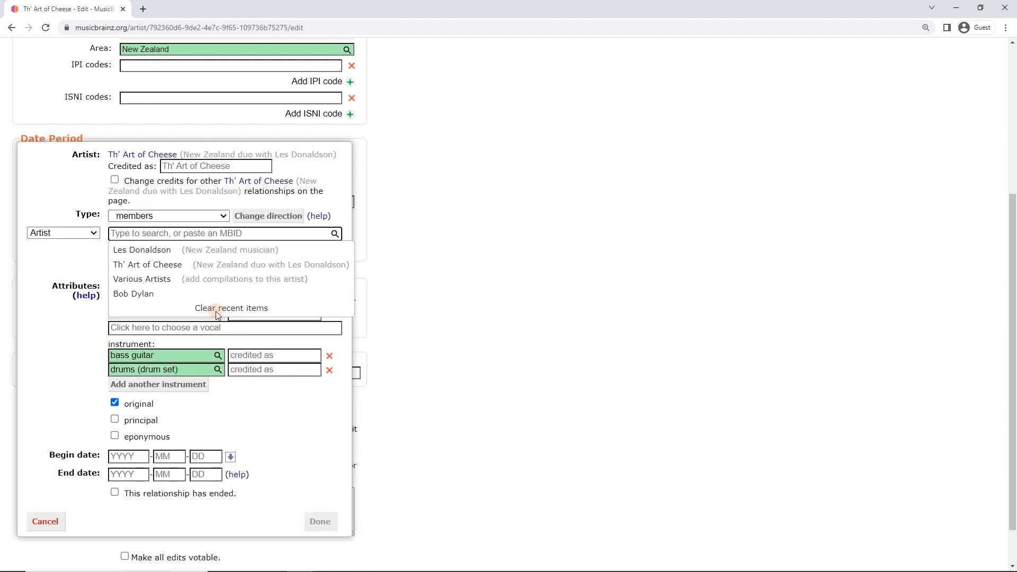
type("Z")
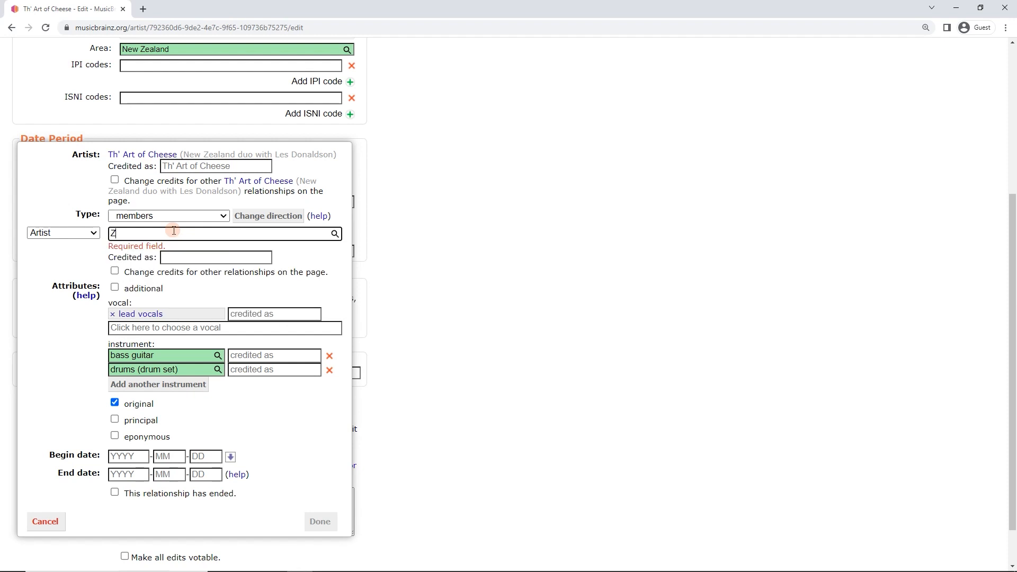
type("ippy")
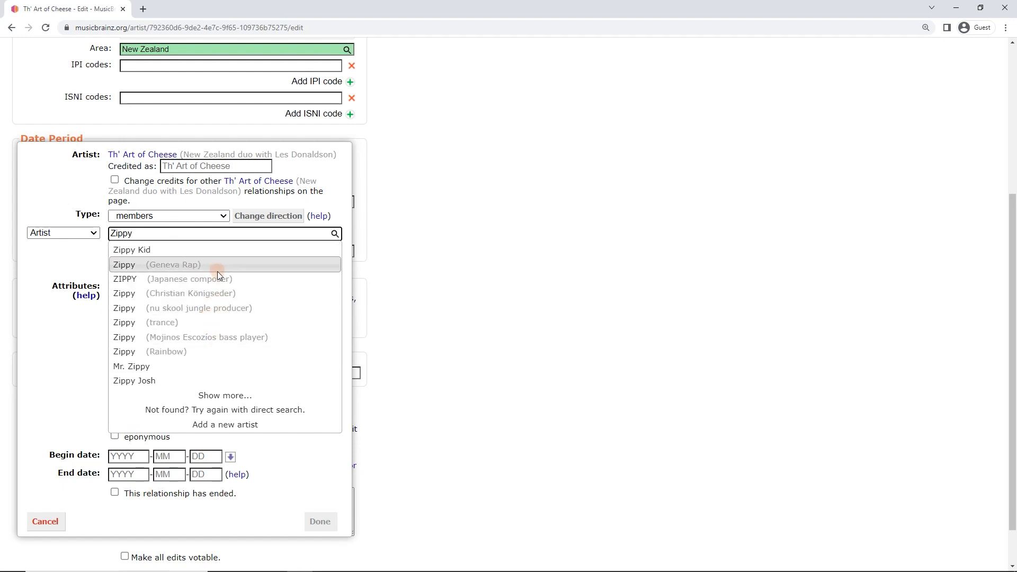
left_click(231, 424)
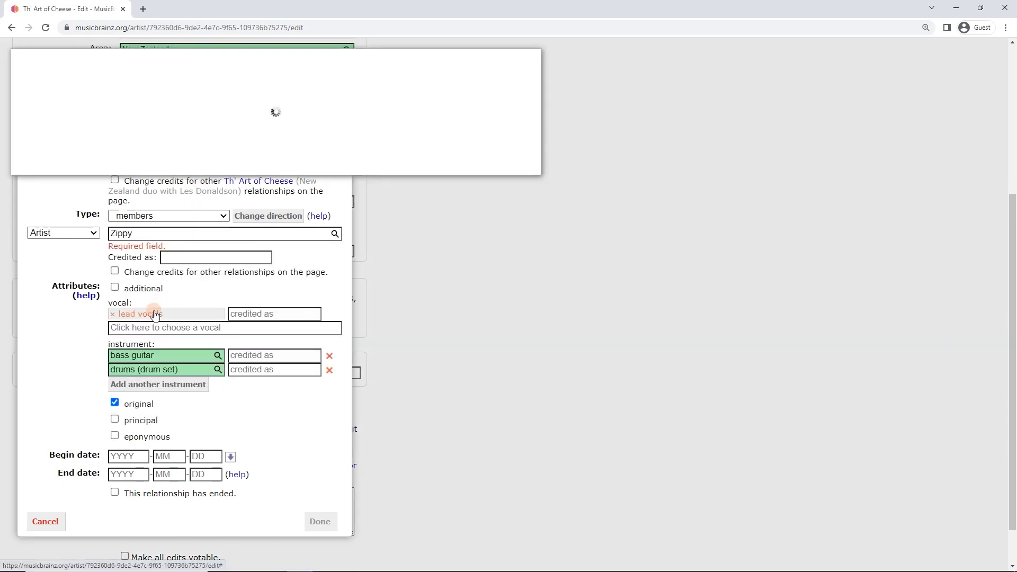
- Copy the new artist's name into the sort name and set the disambiguation to "UK/NZ percussionist"
left_click(361, 146)
left_click(244, 166)
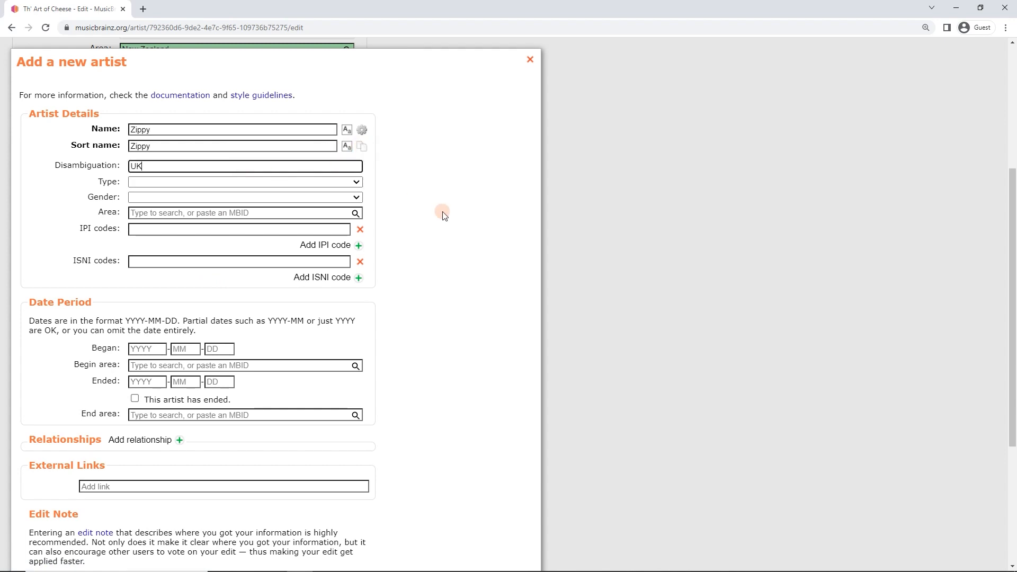
type("UK/NZ percuss")
key("BackSpace")
key("BackSpace")
key("BackSpace")
scroll(159, 212, "up", 1)
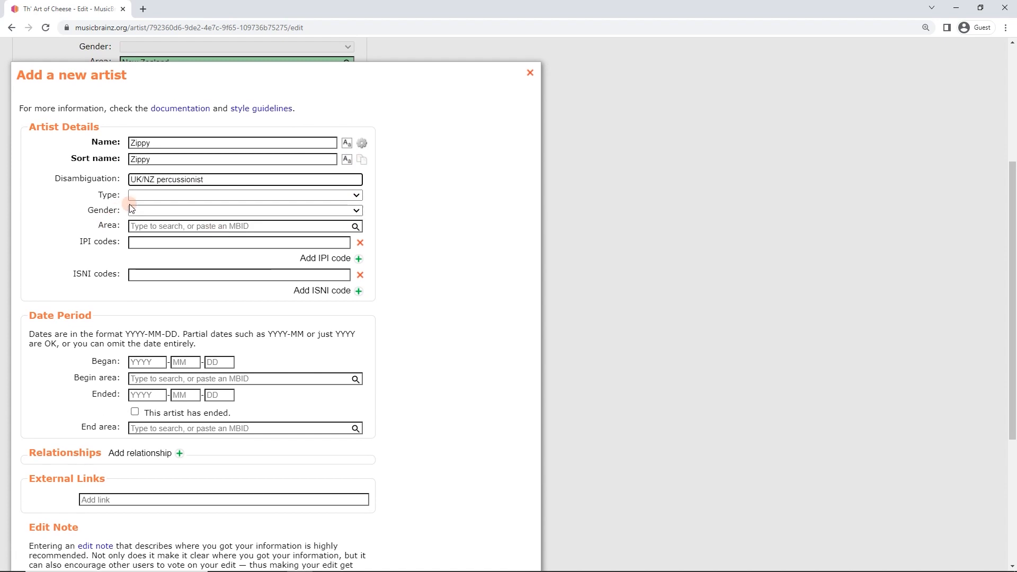
- Set Zippy's type to Person and the area to New Zealand, keeping the disambiguation "UK/NZ percussionist"
left_click(144, 197)
left_click(149, 224)
left_click(151, 226)
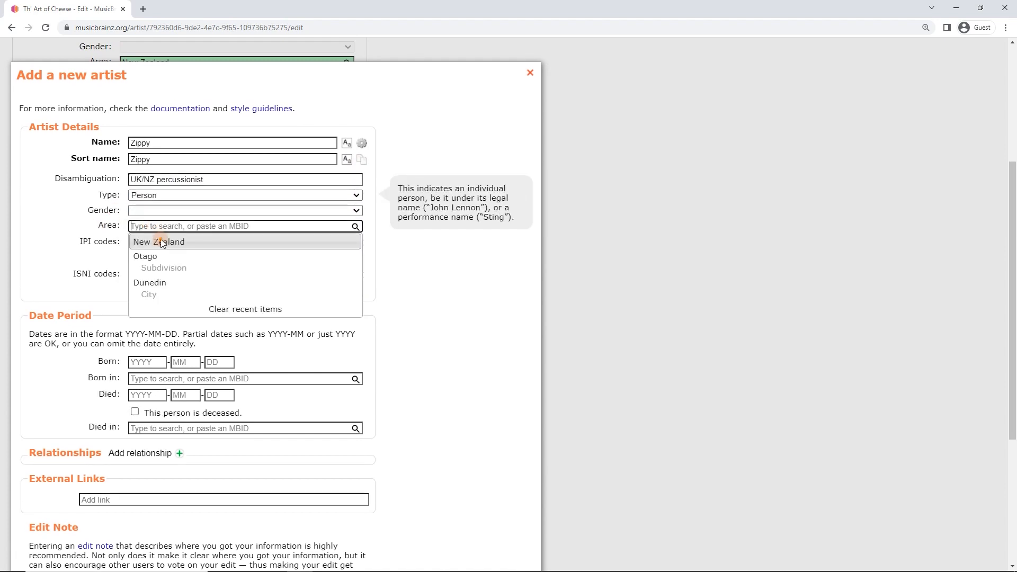
left_click(160, 241)
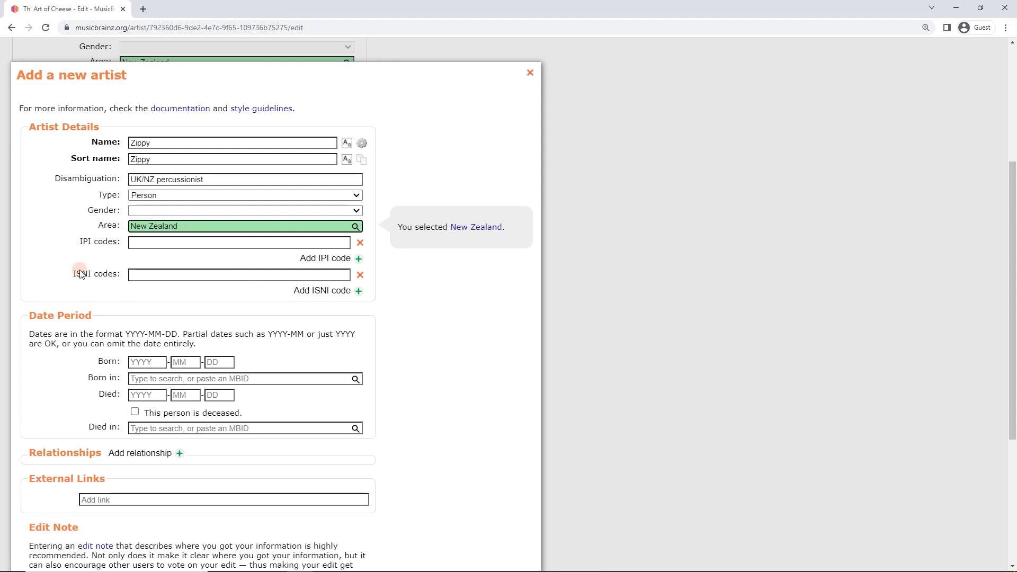
left_click(494, 329)
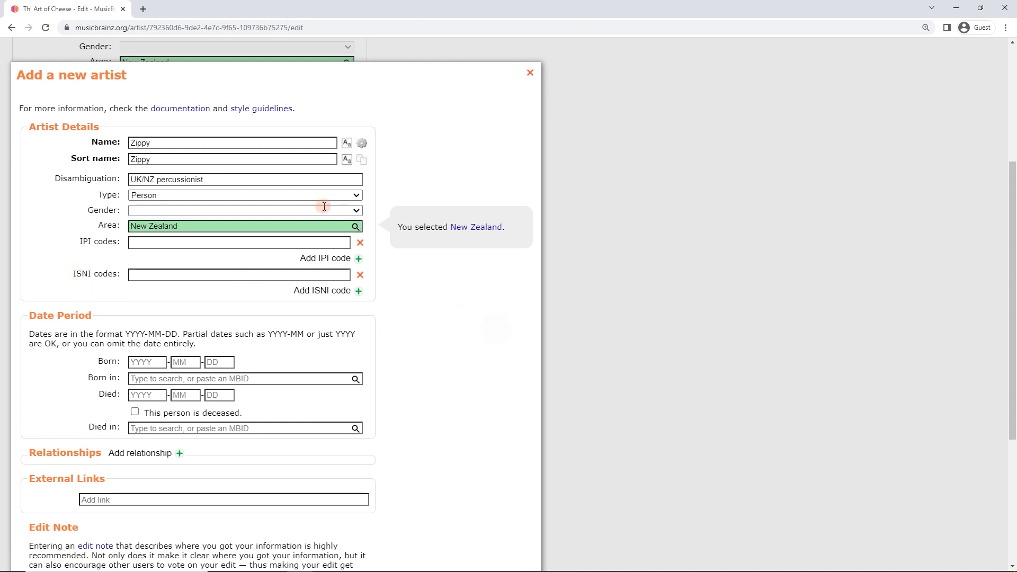
left_click(142, 180)
type("/")
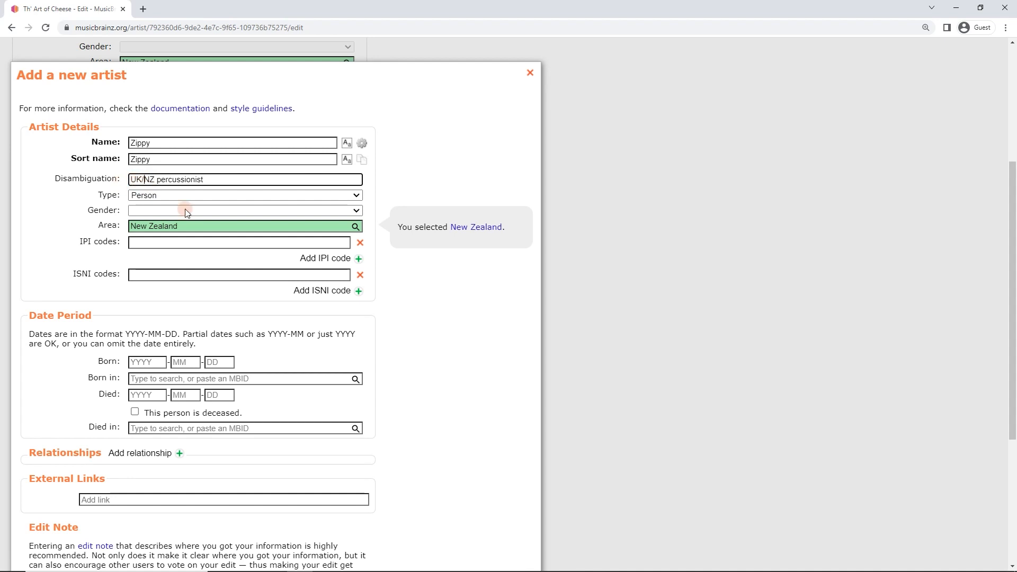
left_click(455, 348)
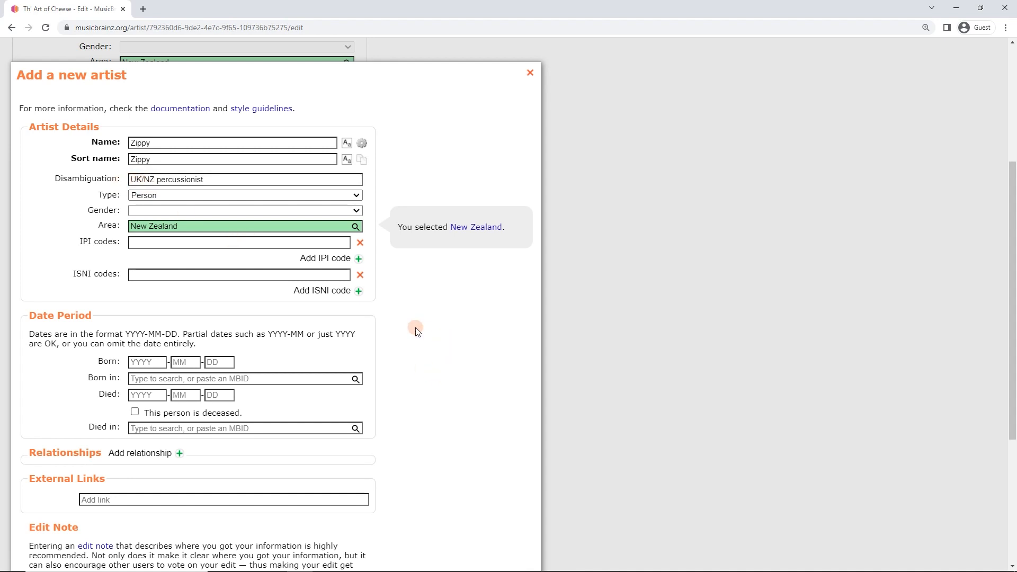
scroll(417, 329, "down", 1)
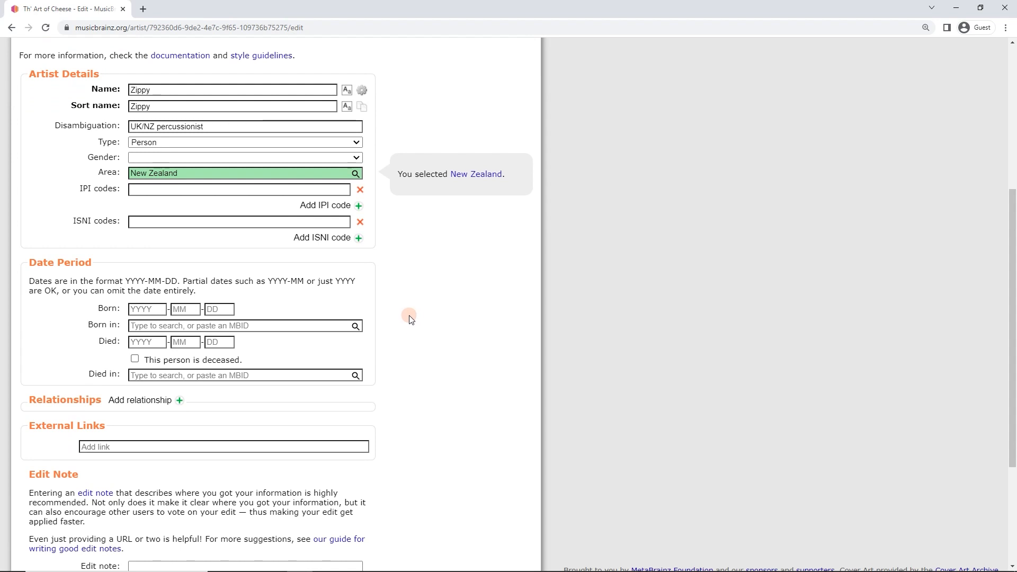
scroll(410, 317, "down", 2)
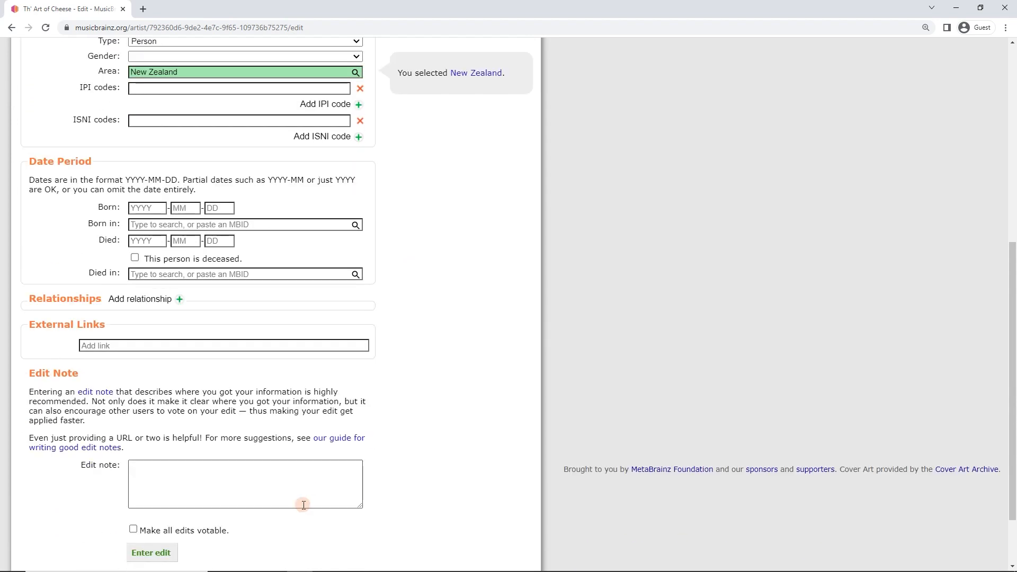
key("alt+Tab")
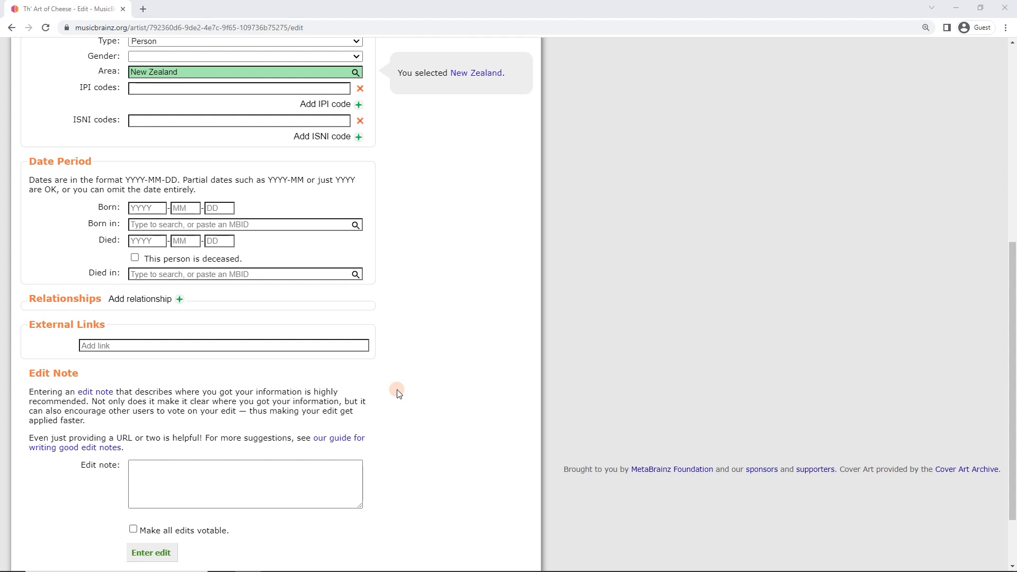
left_click(215, 475)
scroll(378, 396, "down", 2)
type("information from")
type("https://playtimepromotions.co.nz/duos/thart-of-cheese/")
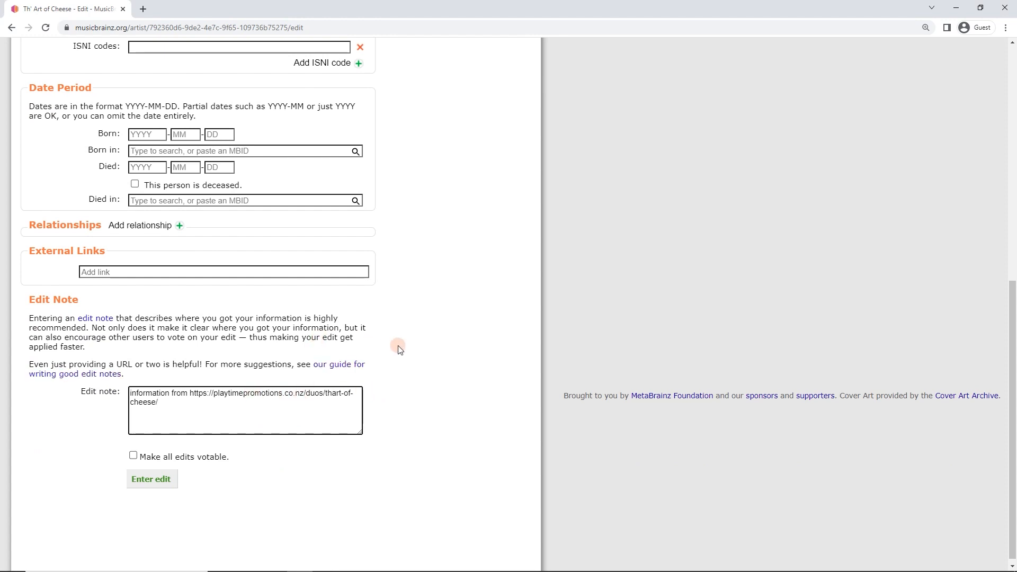
scroll(397, 343, "up", 4)
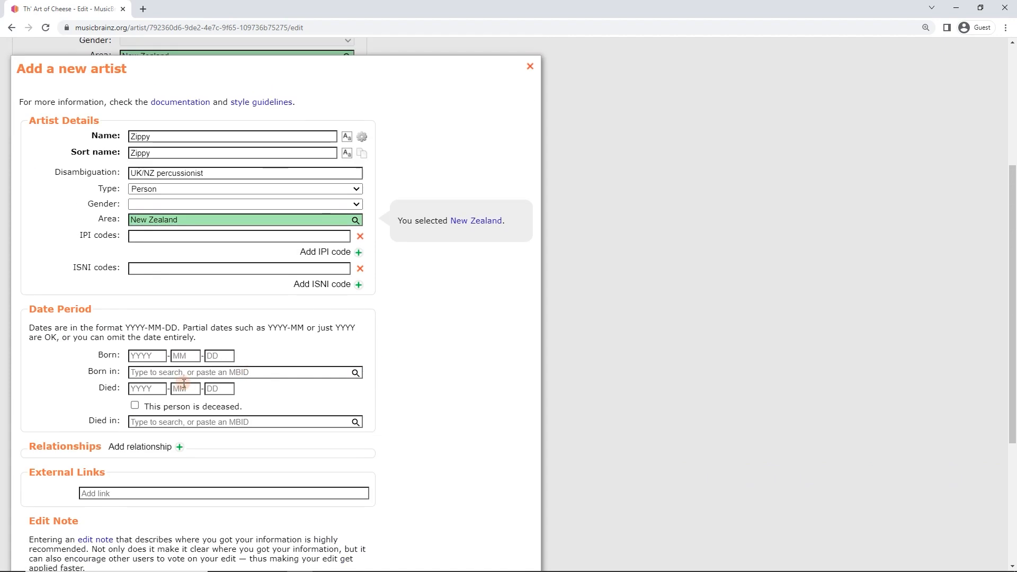
scroll(183, 382, "down", 2)
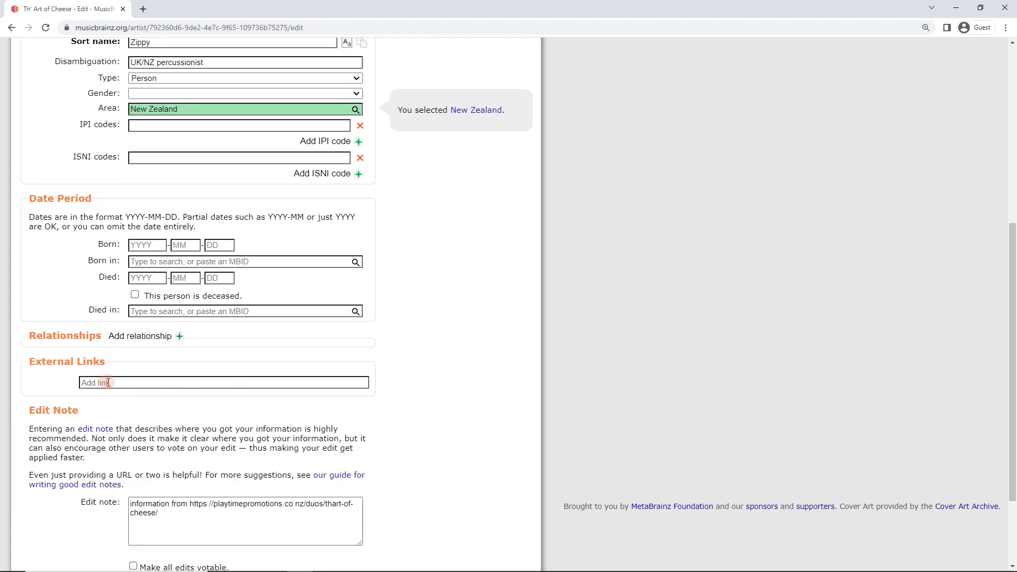
scroll(164, 381, "down", 2)
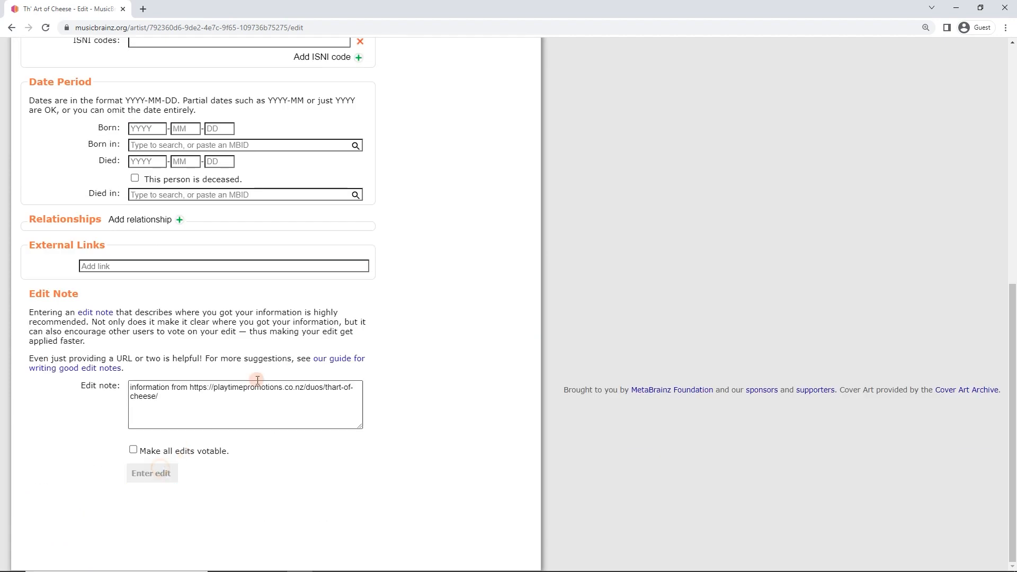
- Remove lead vocals, the original attribute and bass guitar from Zippy's membership, keep drums (drum set), and confirm the relationship
scroll(308, 312, "up", 4)
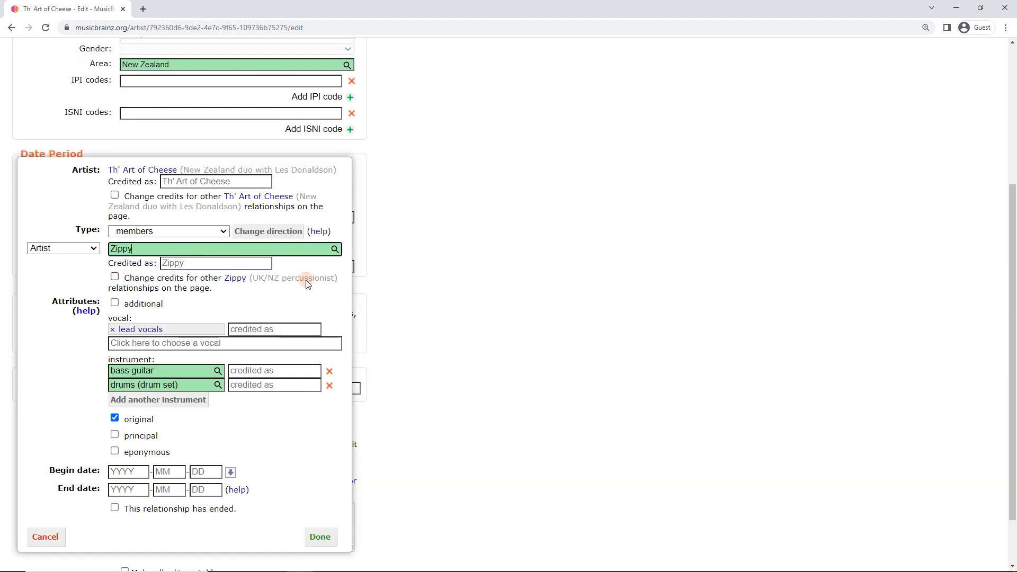
scroll(305, 277, "down", 1)
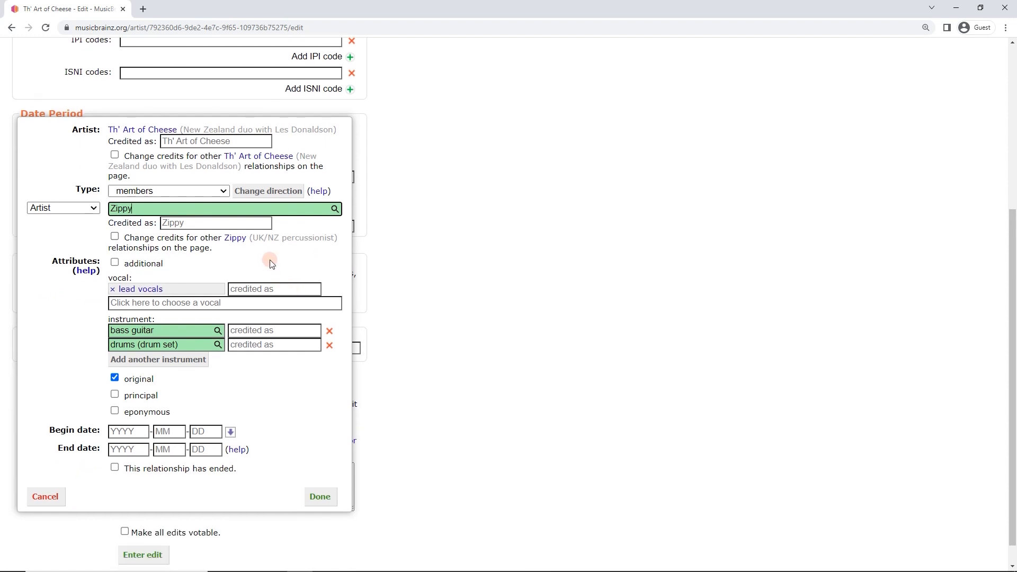
left_click(112, 291)
left_click(129, 372)
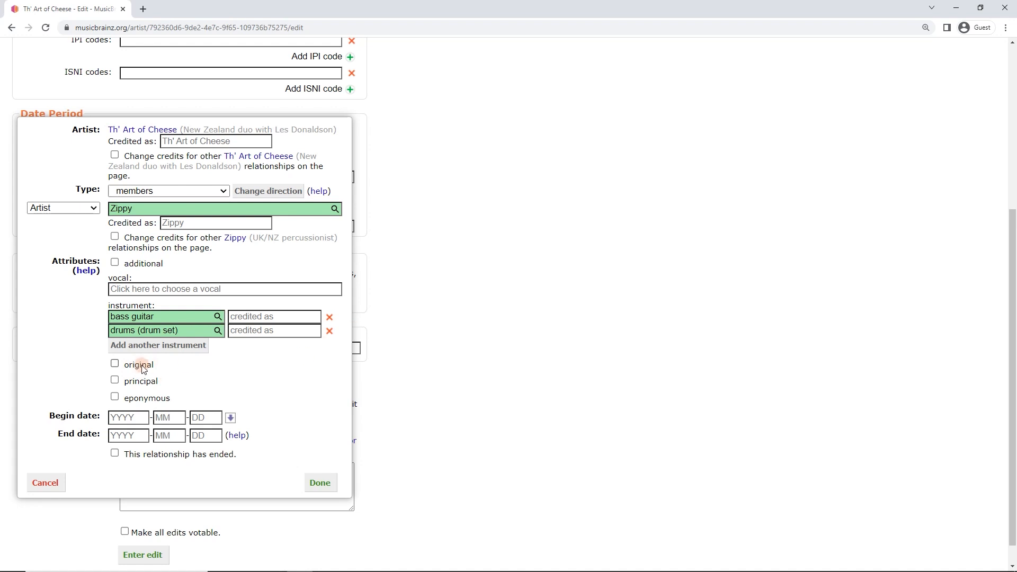
left_click(329, 318)
mouse_move(183, 318)
left_mouse_down()
mouse_move(147, 317)
mouse_move(181, 319)
left_mouse_up()
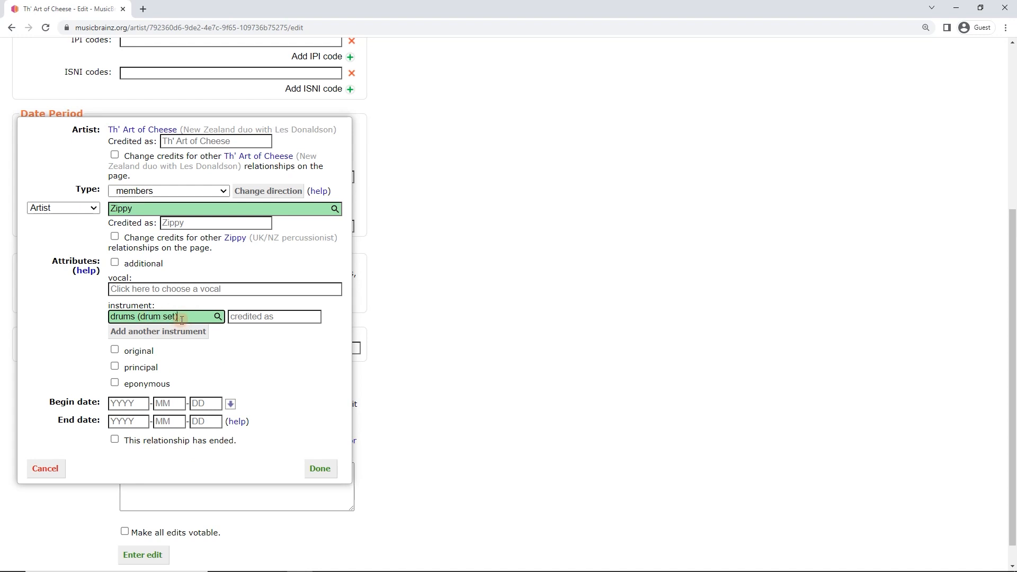
left_click(319, 470)
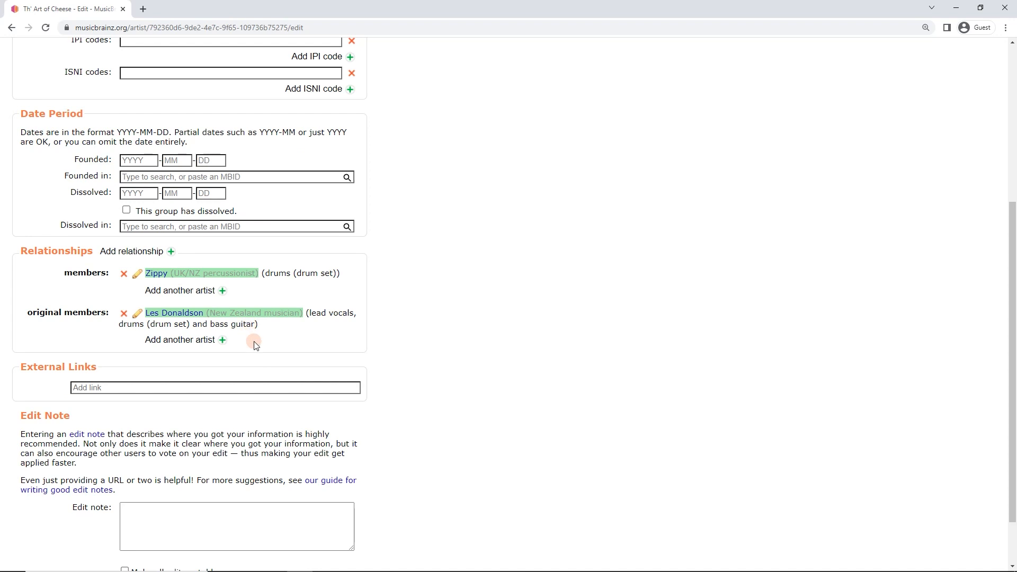
left_click(247, 319)
left_click_drag(237, 341, 153, 345)
left_click(260, 340)
left_click(169, 254)
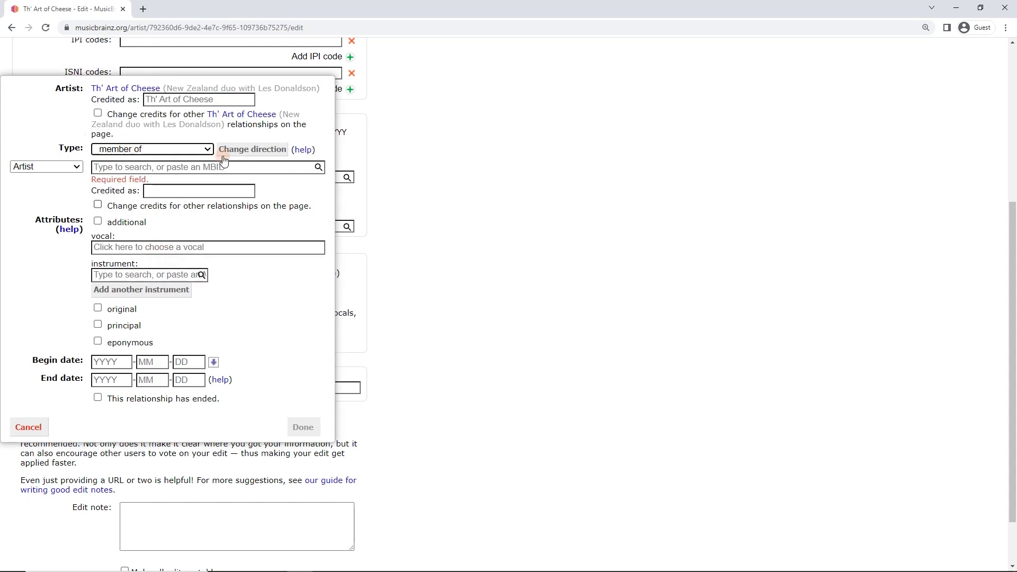
left_click(29, 426)
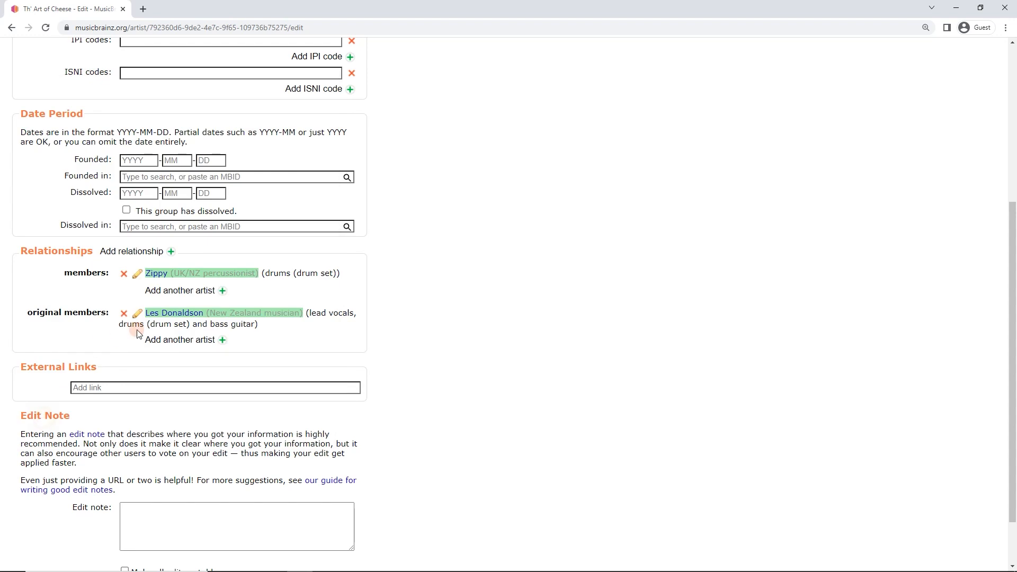
left_click(221, 341)
left_click(71, 328)
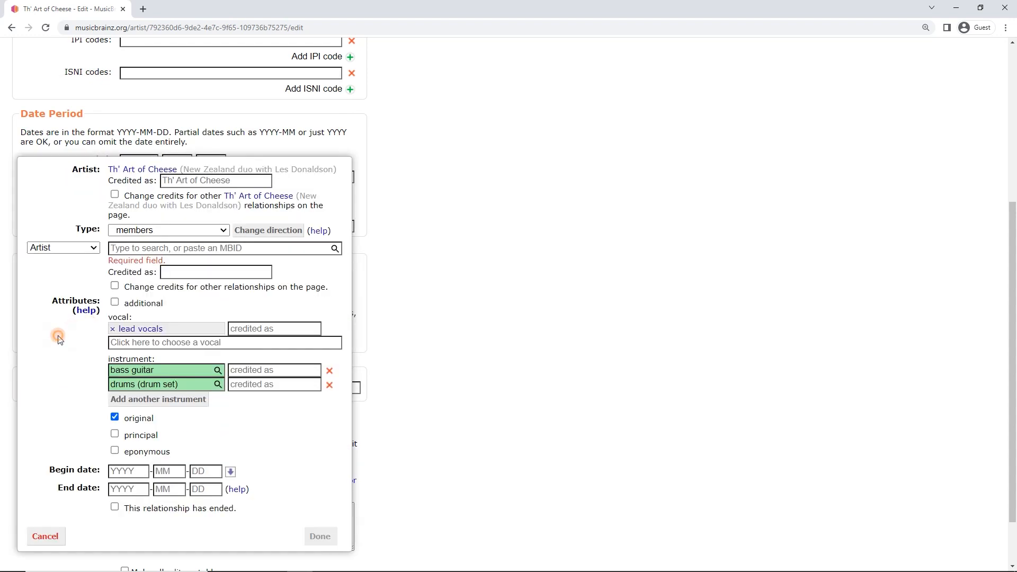
scroll(133, 323, "down", 1)
left_click(32, 524)
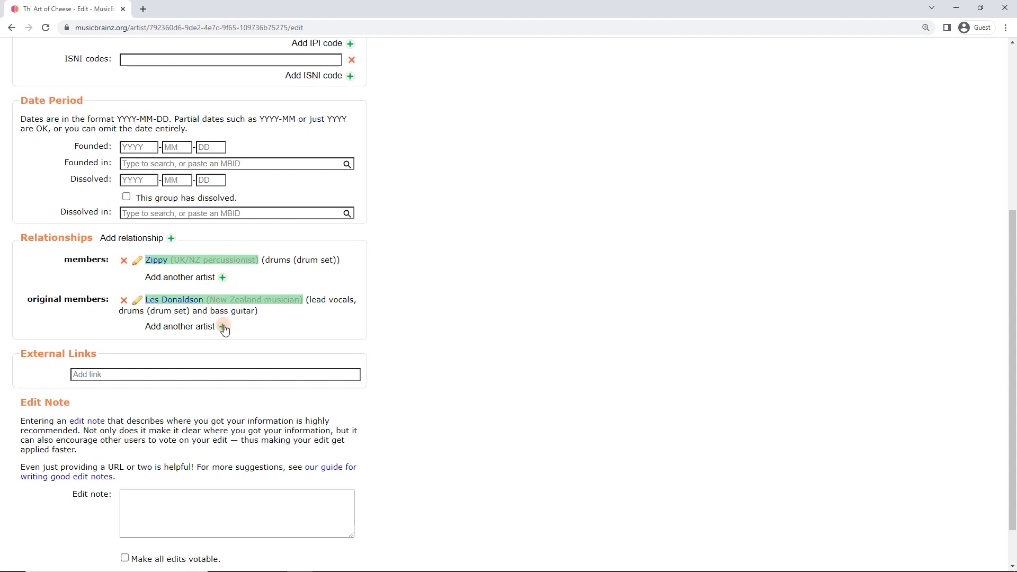
scroll(249, 423, "down", 1)
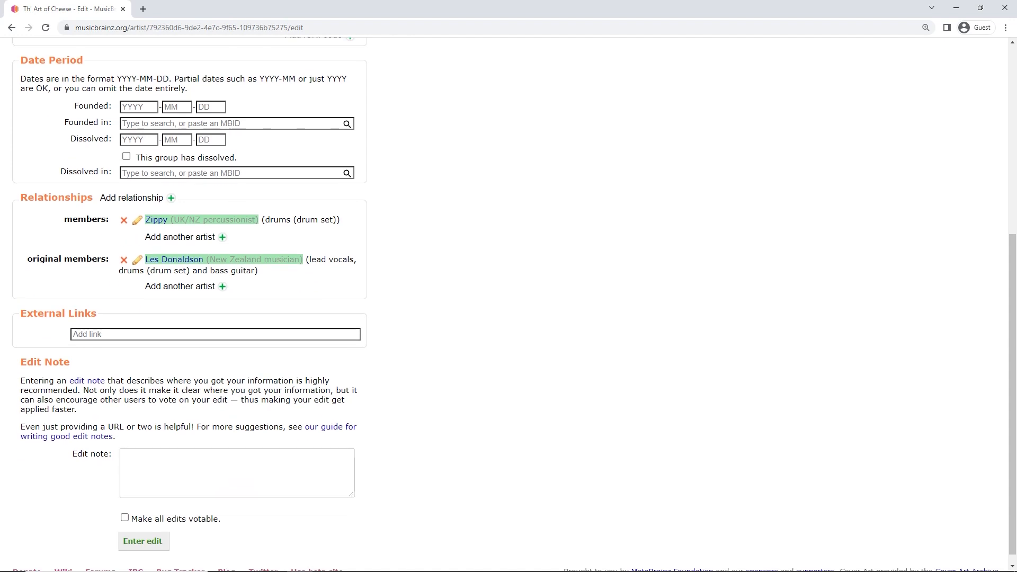
left_click(318, 488)
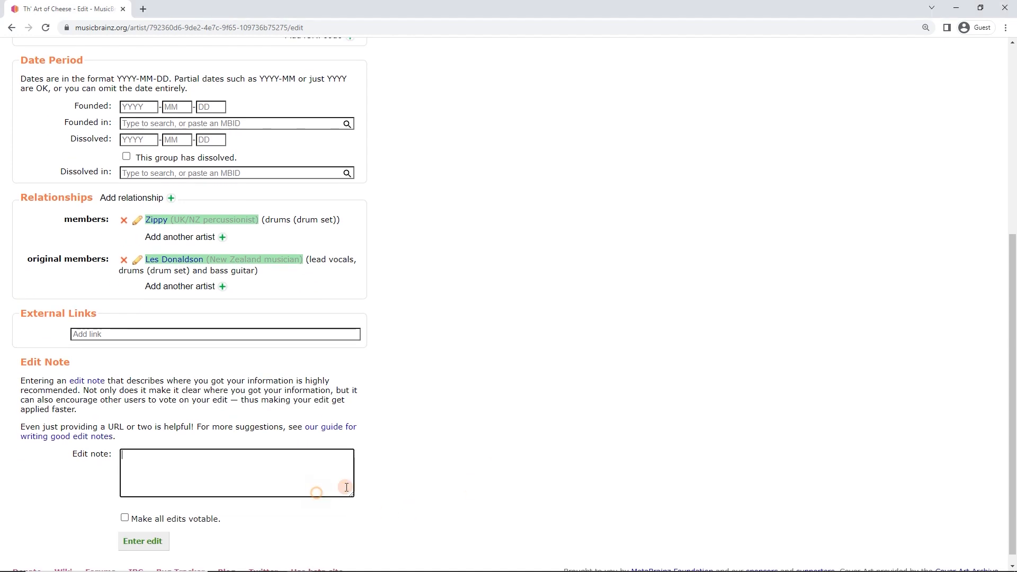
type("information from")
type("https://playtimepromotions.co.nz/duos/thart-of-cheese/")
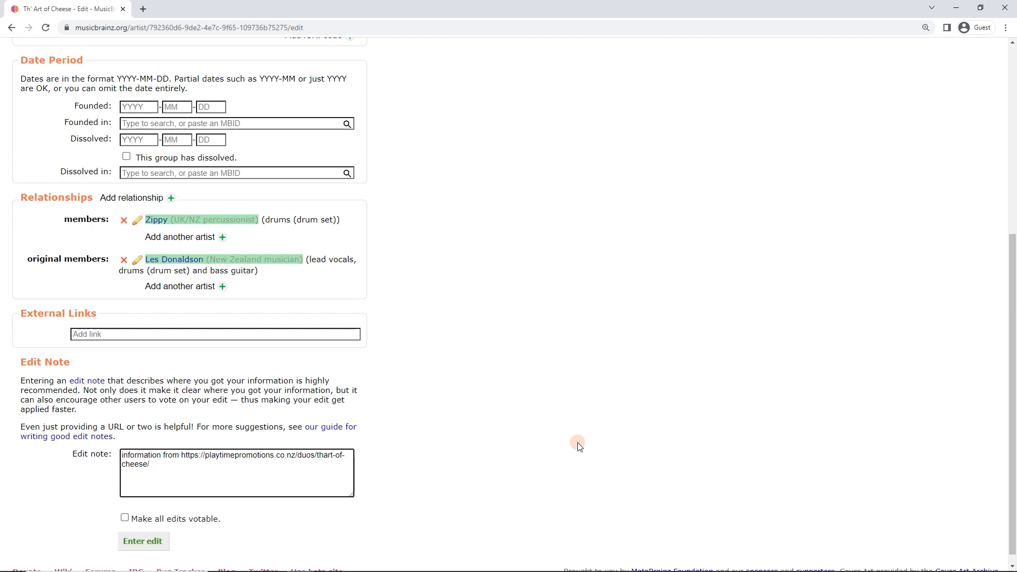
left_click(162, 541)
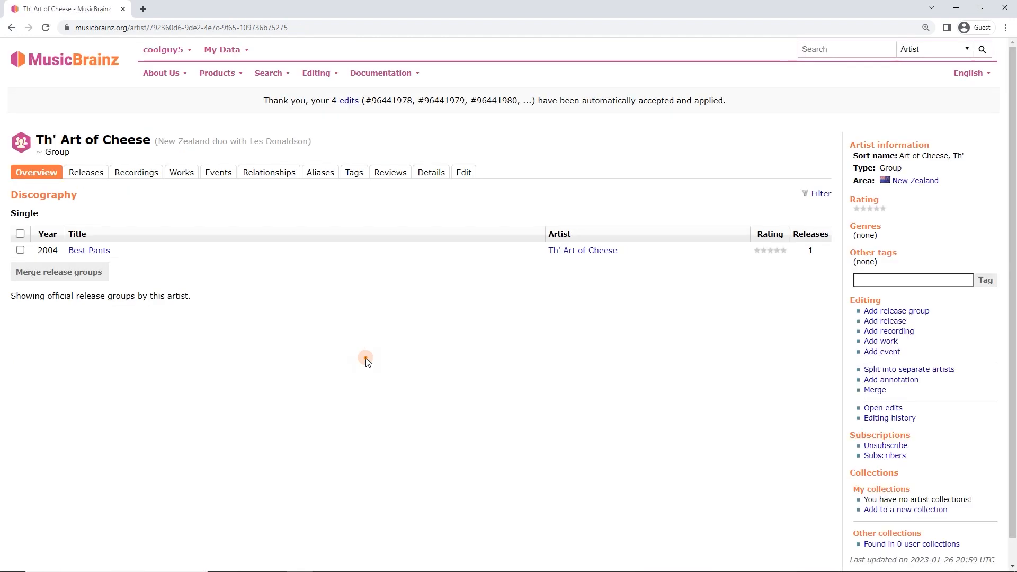
left_click(281, 176)
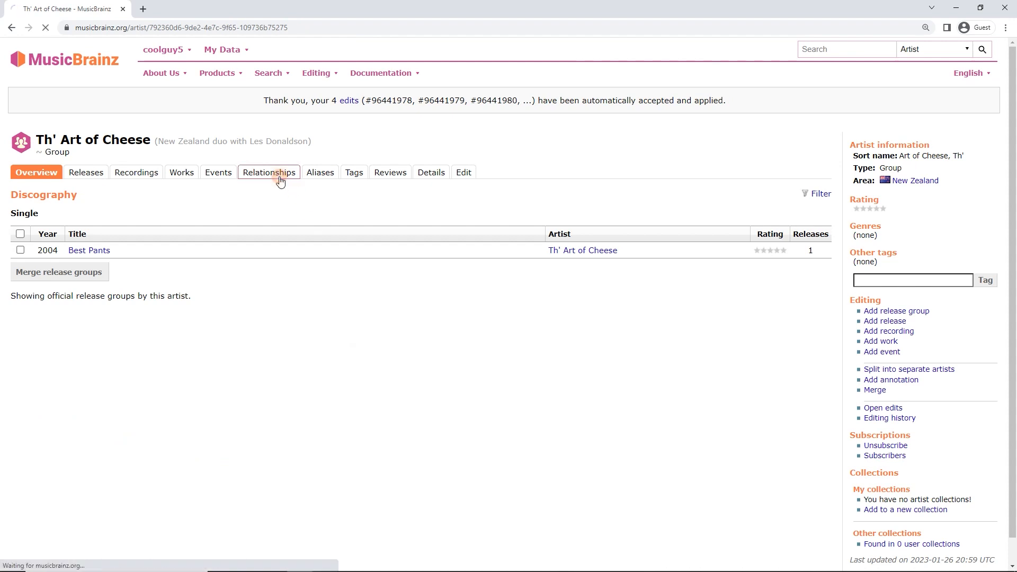